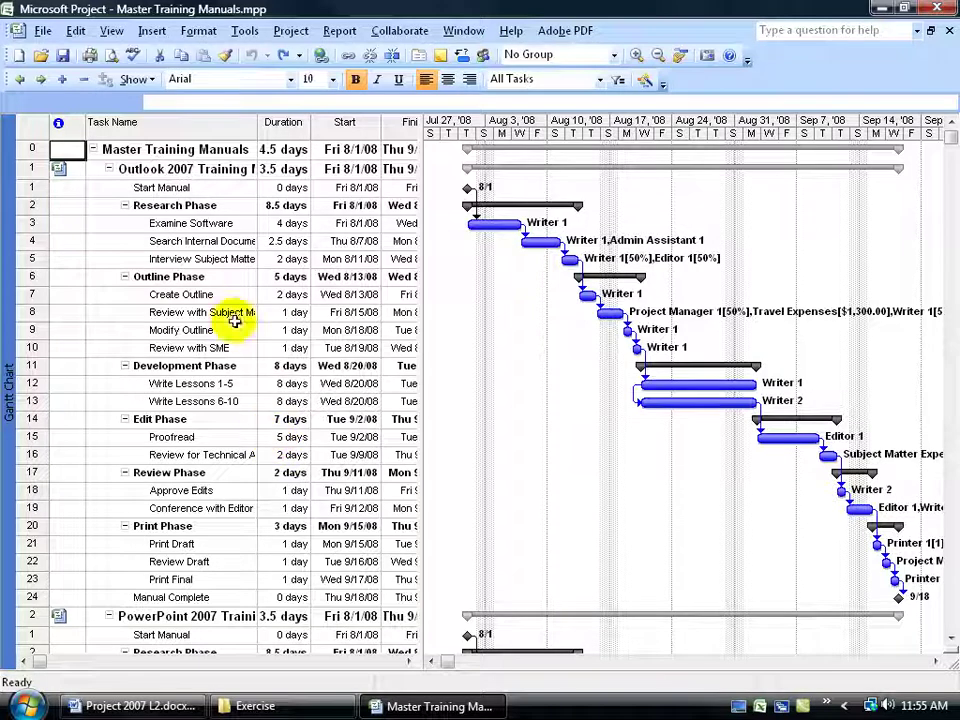
# - Look through the Research Phase tasks: Examine Software, Search Internal Documentation and Interview Subject Matter Experts
pyautogui.click(148, 206)
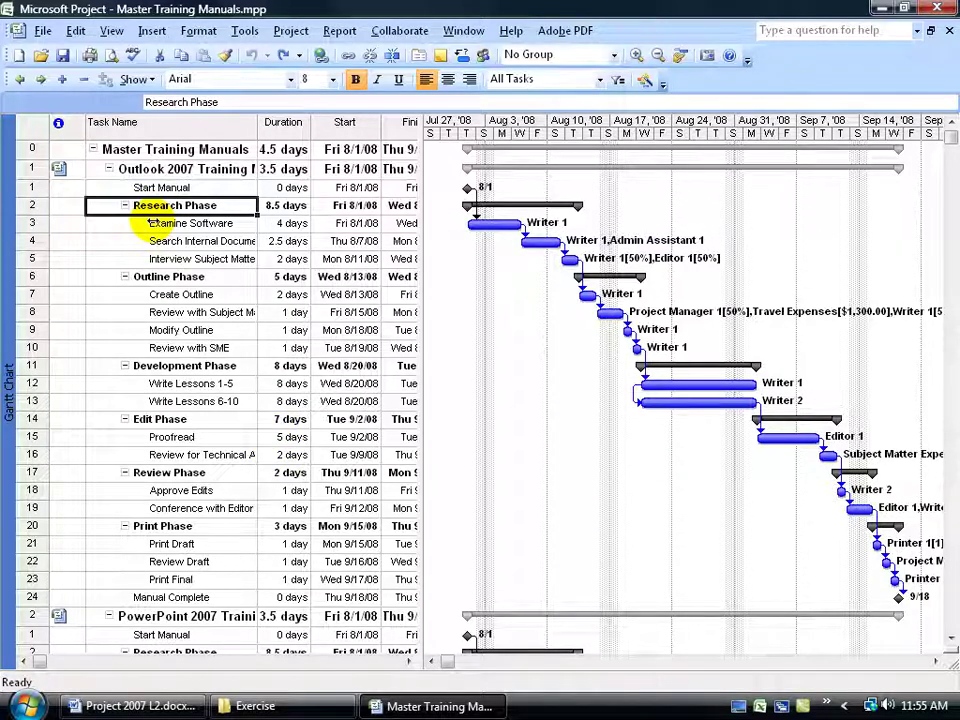
pyautogui.click(146, 224)
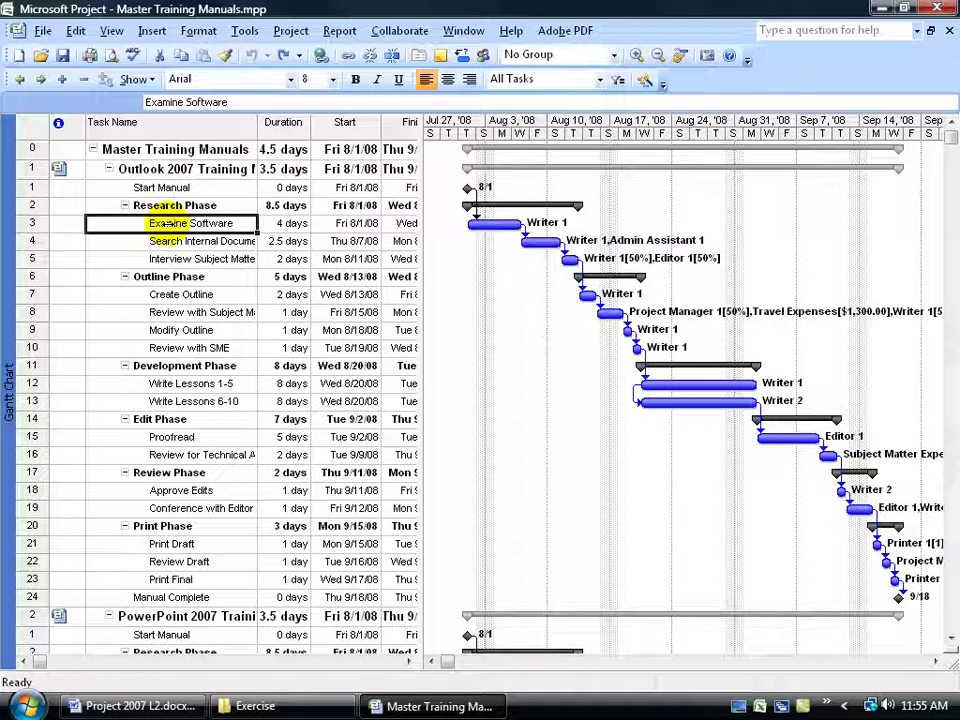
pyautogui.click(140, 206)
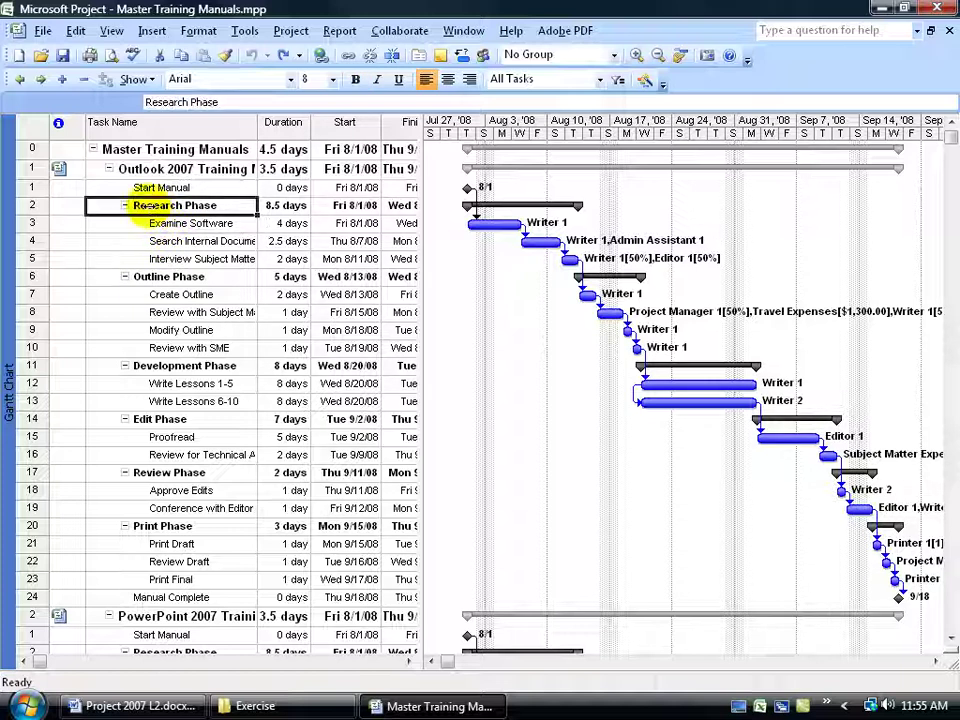
pyautogui.click(125, 223)
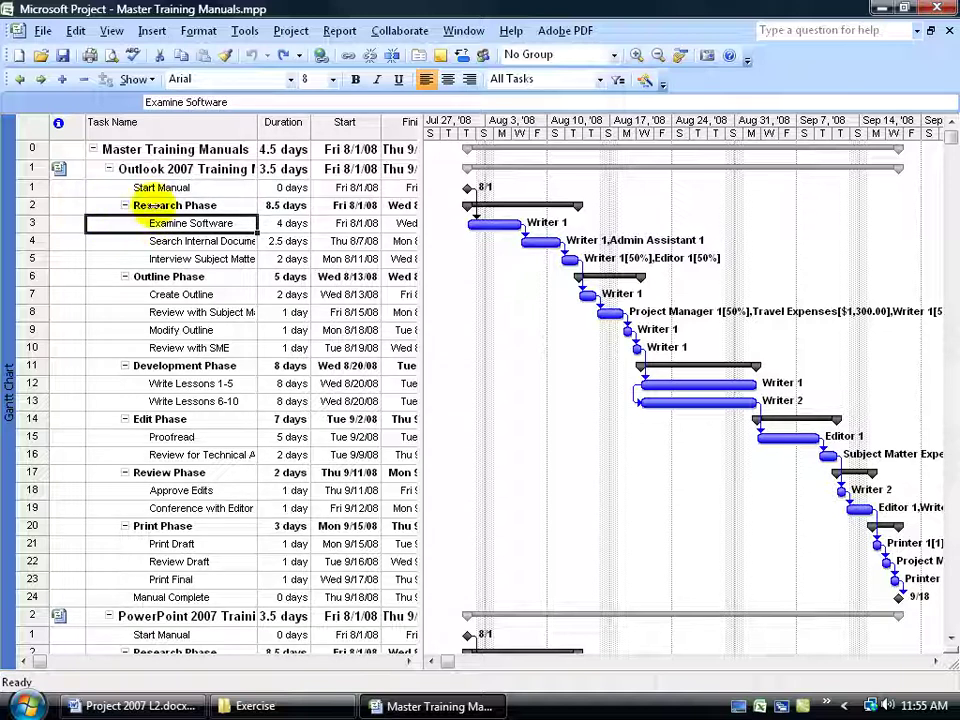
pyautogui.click(155, 205)
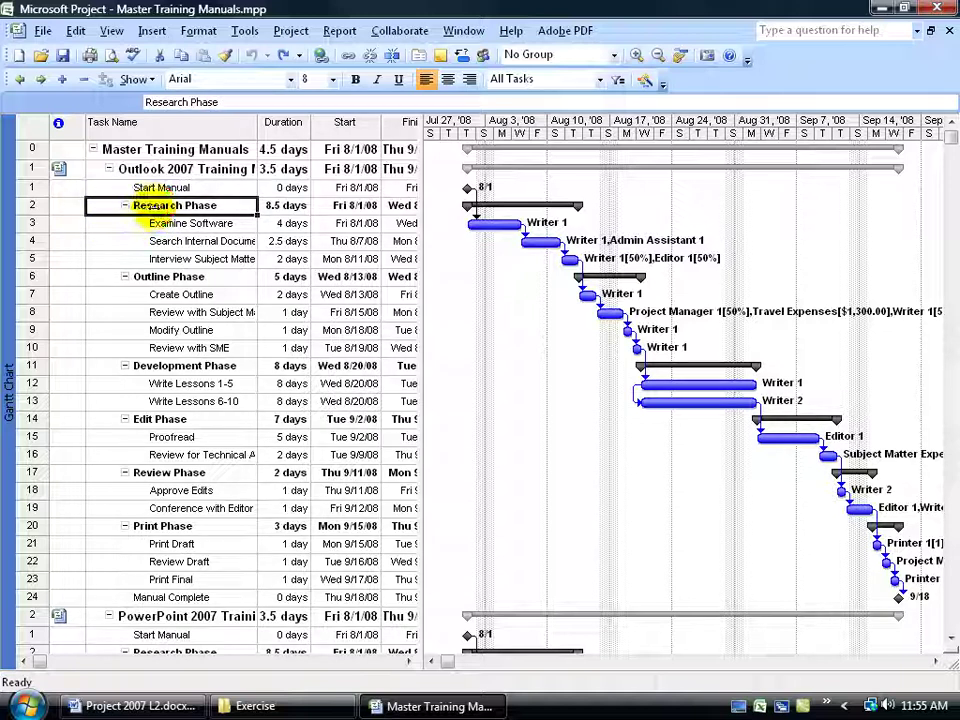
pyautogui.click(165, 241)
pyautogui.click(150, 259)
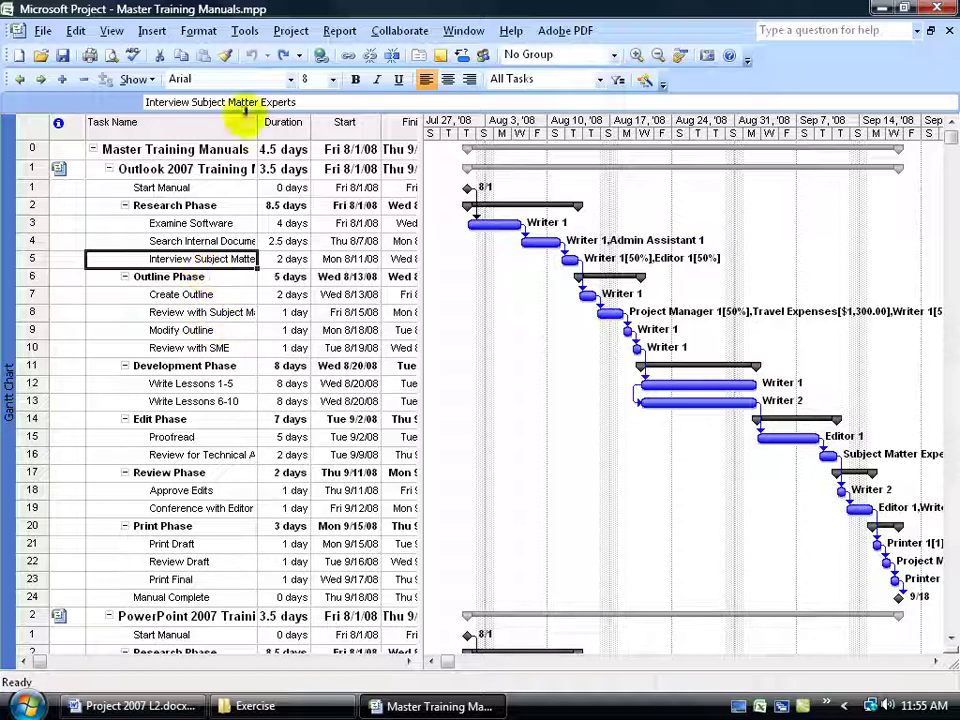
# - Turn on Show outline number in the View options so tasks read like 2.1 Examine Software
pyautogui.click(245, 31)
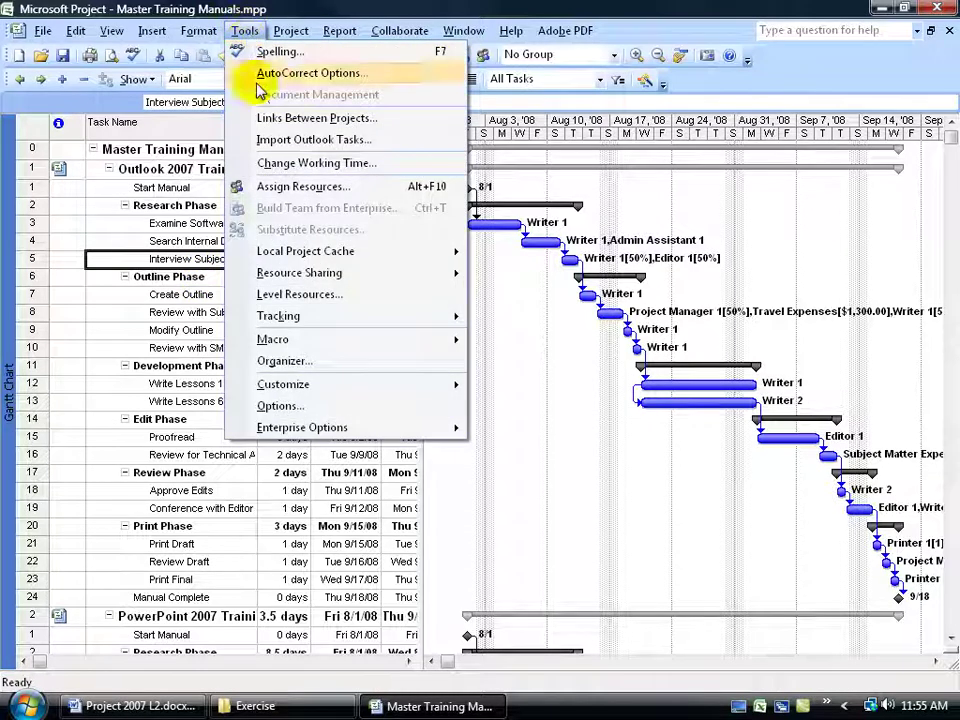
pyautogui.click(300, 405)
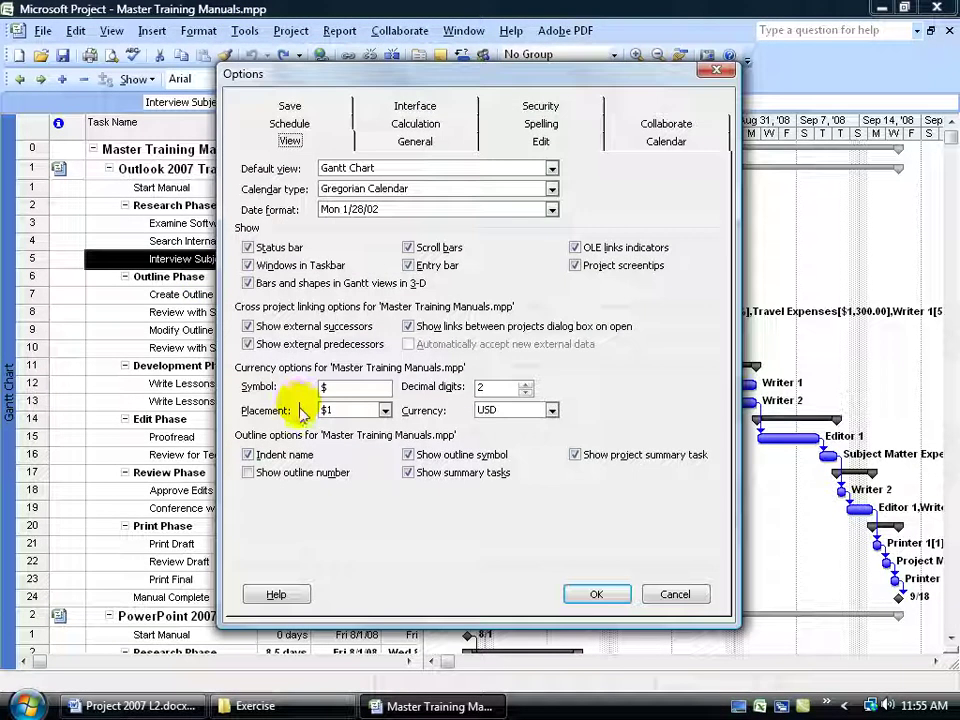
pyautogui.click(275, 472)
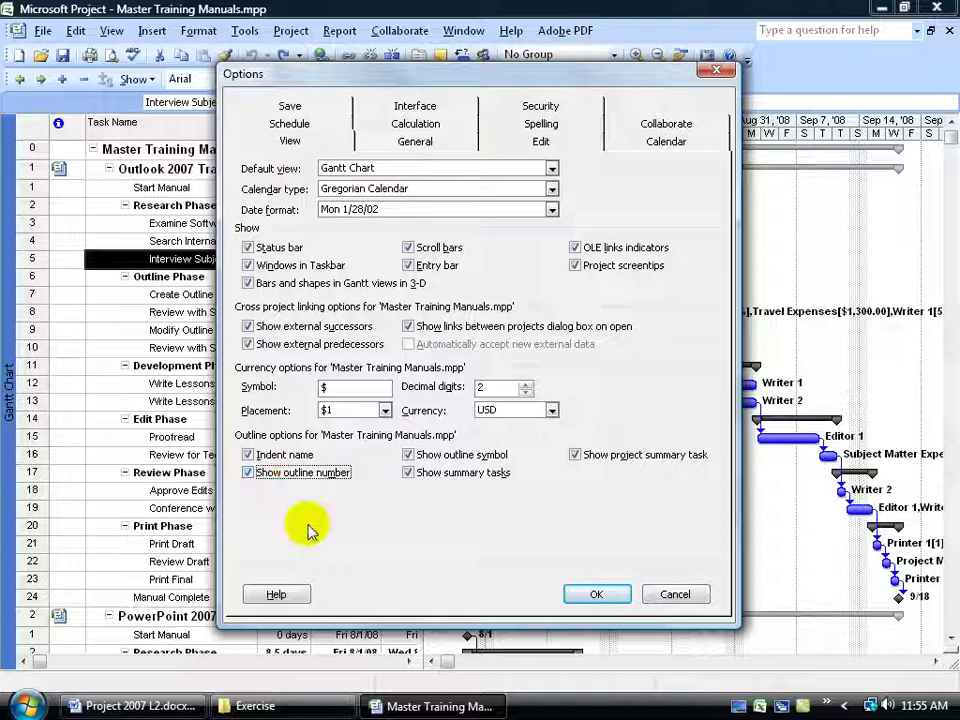
pyautogui.click(590, 594)
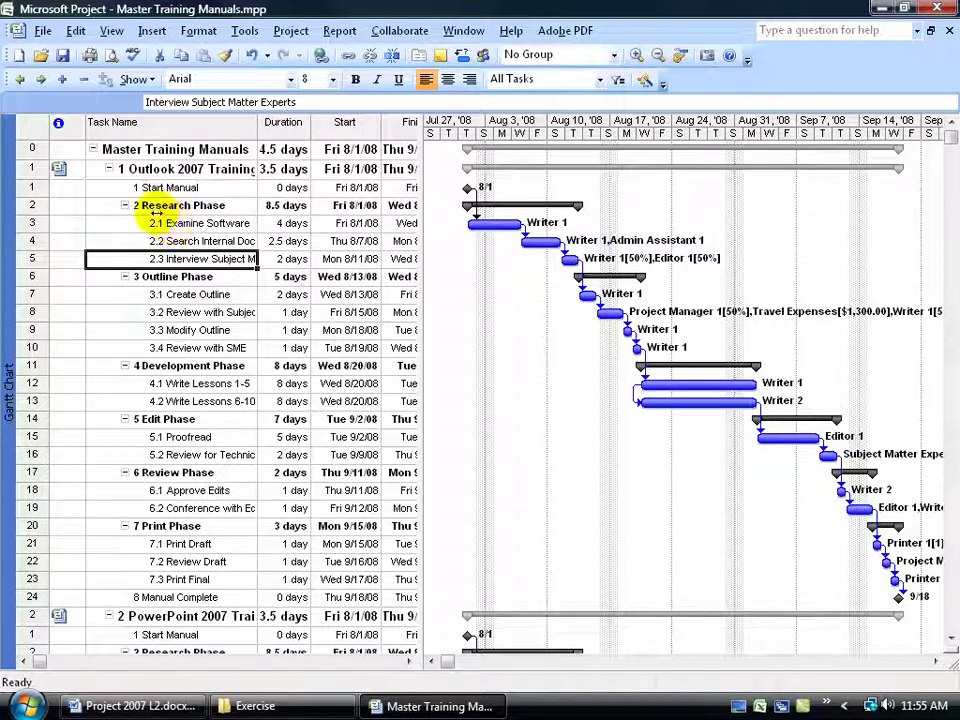
pyautogui.scroll(-4, 189, 435)
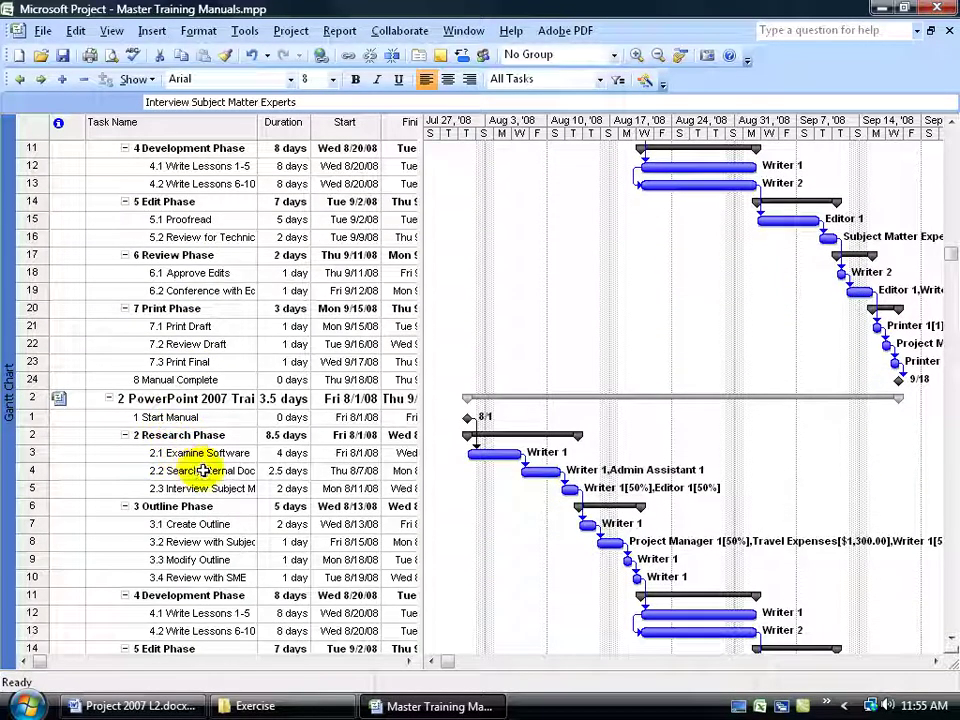
pyautogui.click(171, 398)
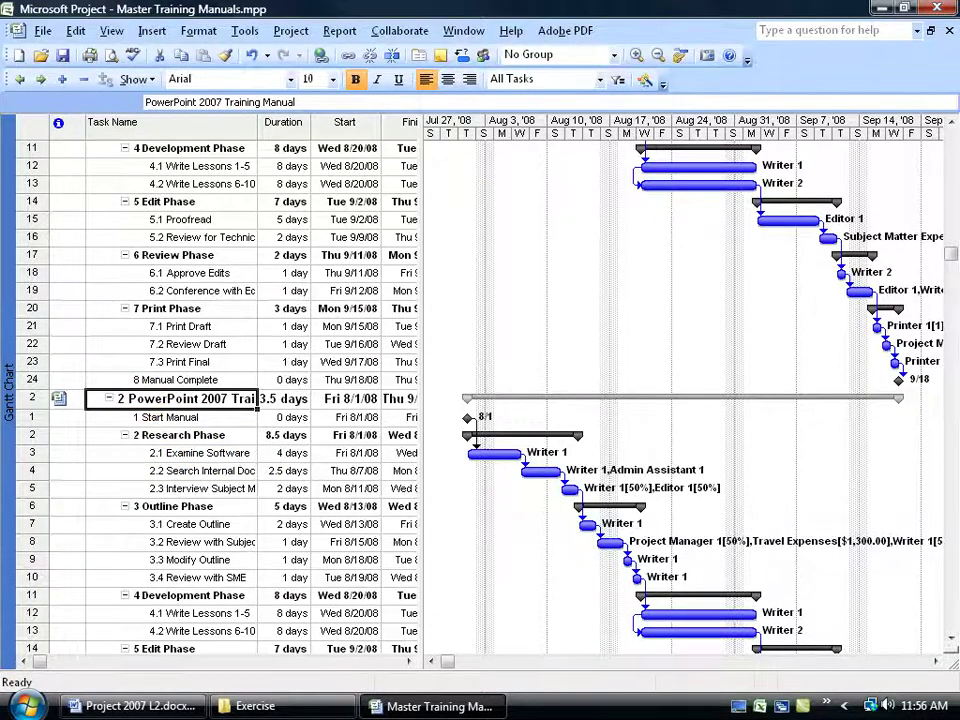
pyautogui.scroll(4, 146, 396)
pyautogui.click(133, 168)
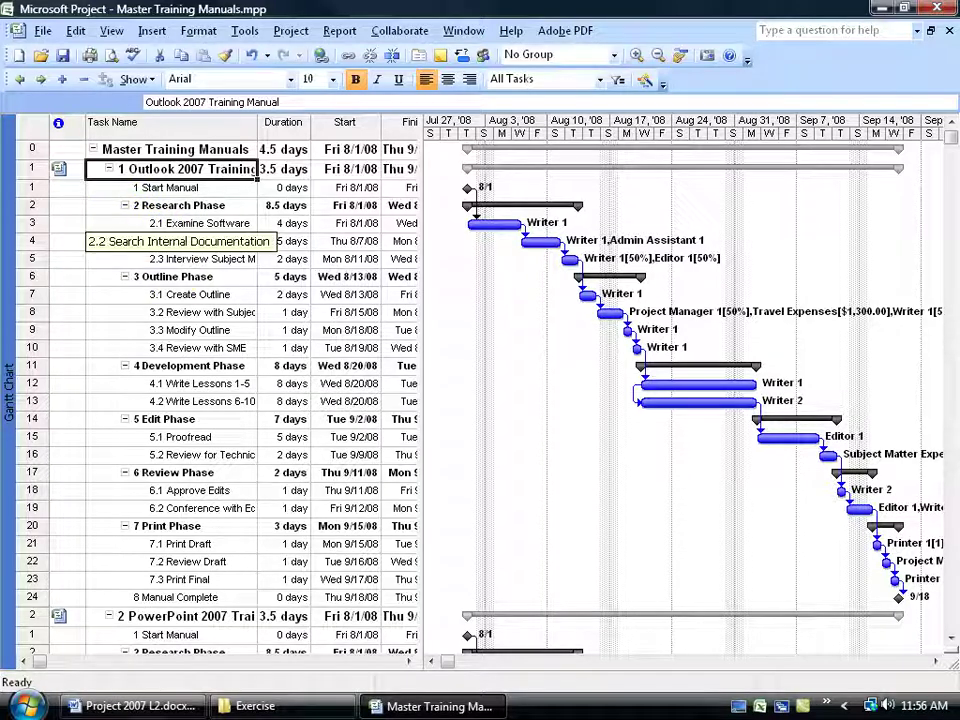
pyautogui.scroll(-5, 187, 465)
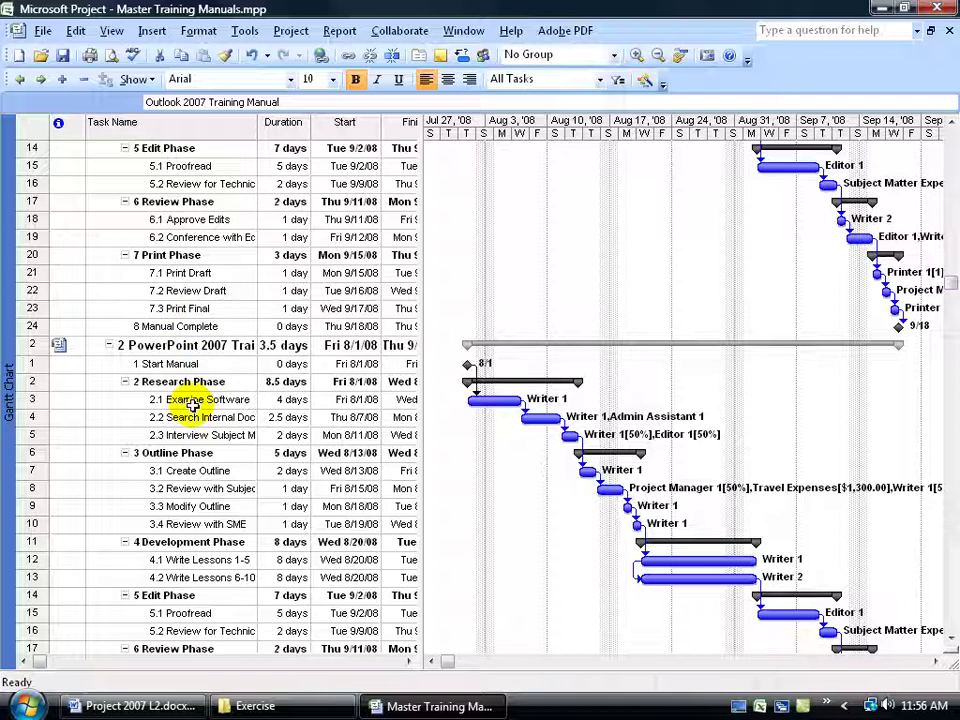
pyautogui.click(152, 345)
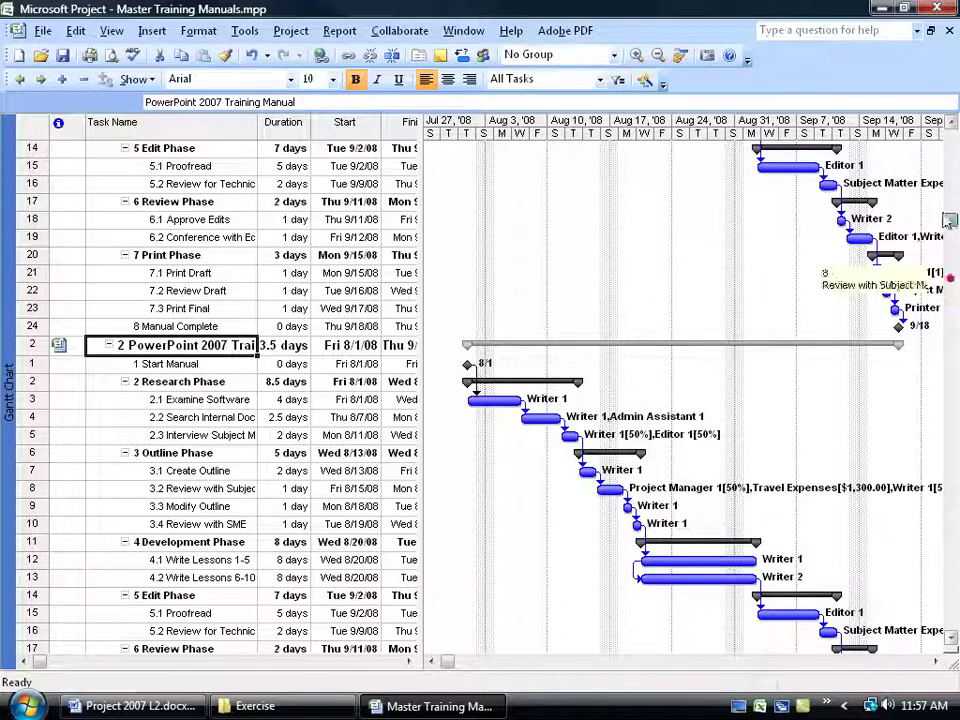
pyautogui.scroll(5, 942, 133)
pyautogui.click(185, 172)
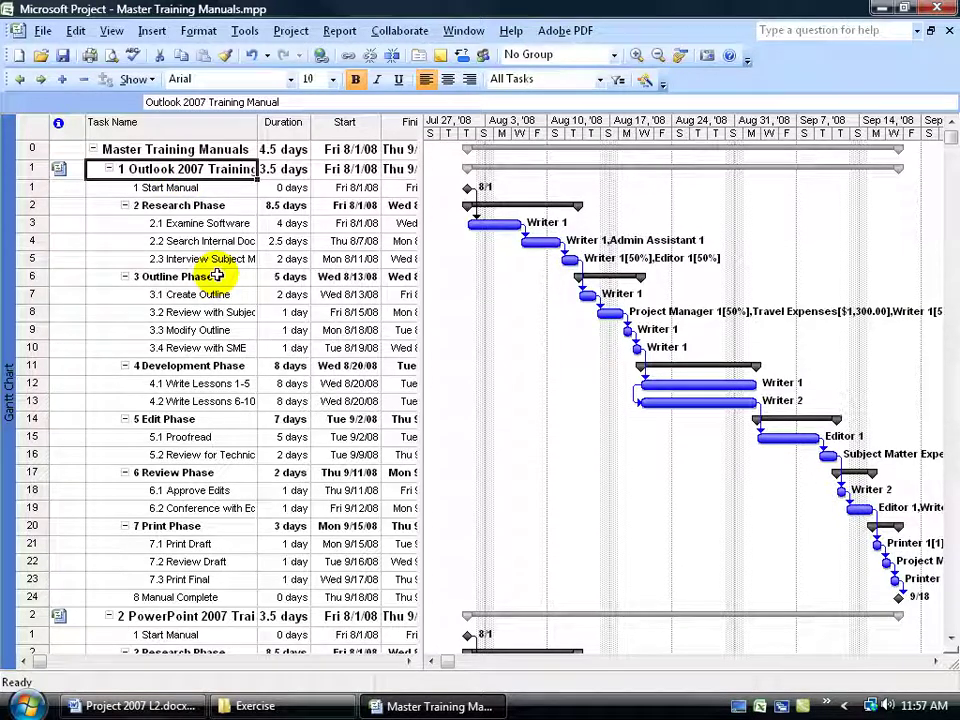
pyautogui.click(197, 150)
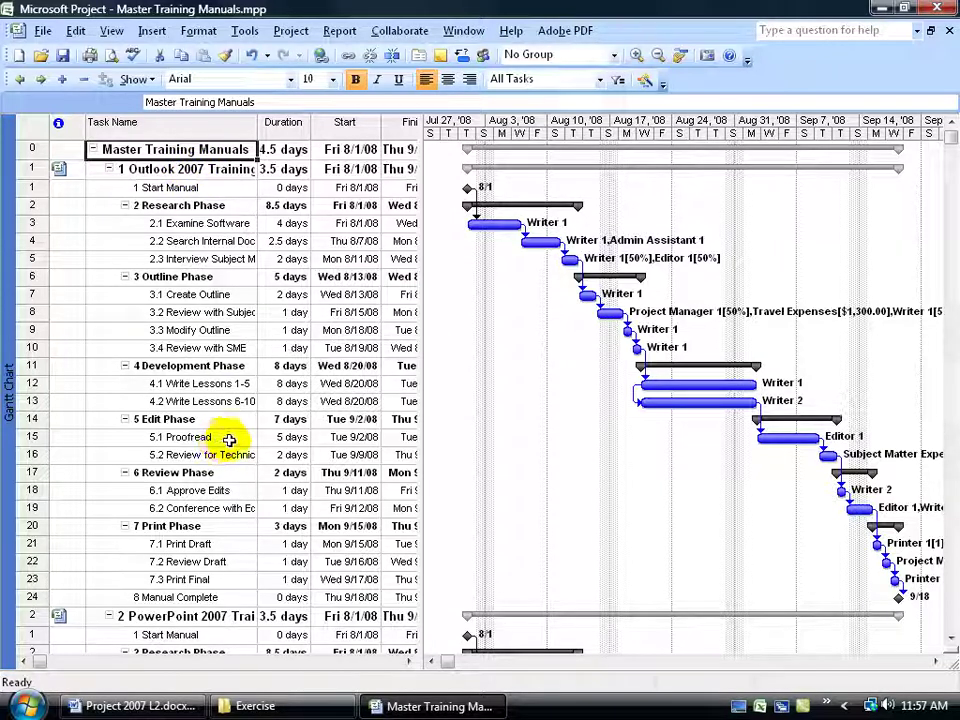
# - Close the master project, saving all projects with Yes to All, and open Outlook 2007 Training Manual.mpp
pyautogui.click(949, 31)
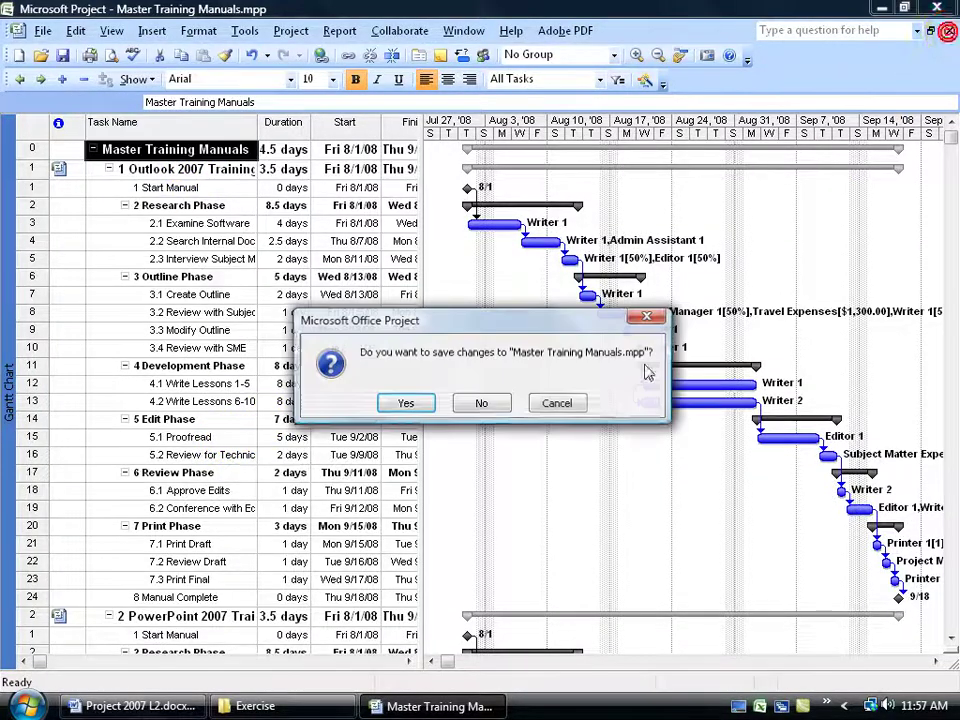
pyautogui.click(407, 403)
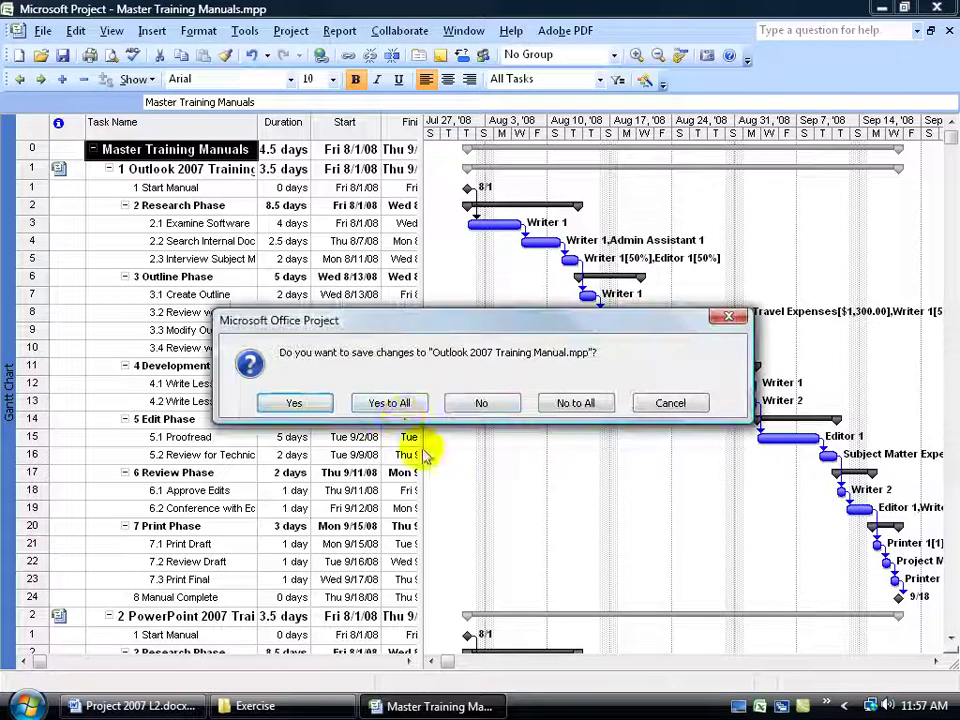
pyautogui.click(388, 401)
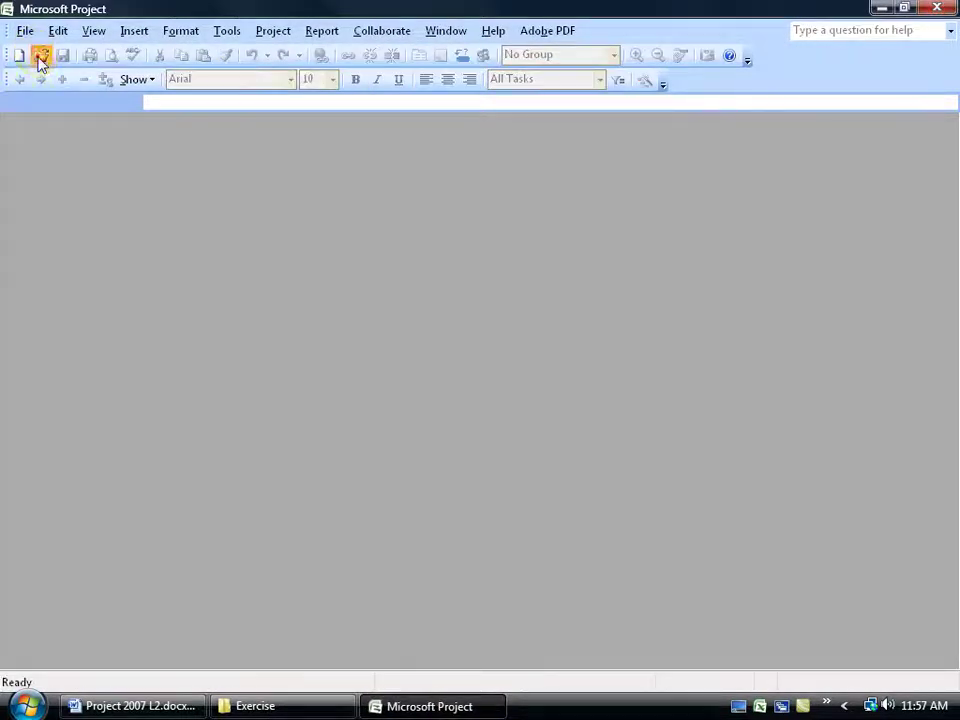
pyautogui.click(37, 57)
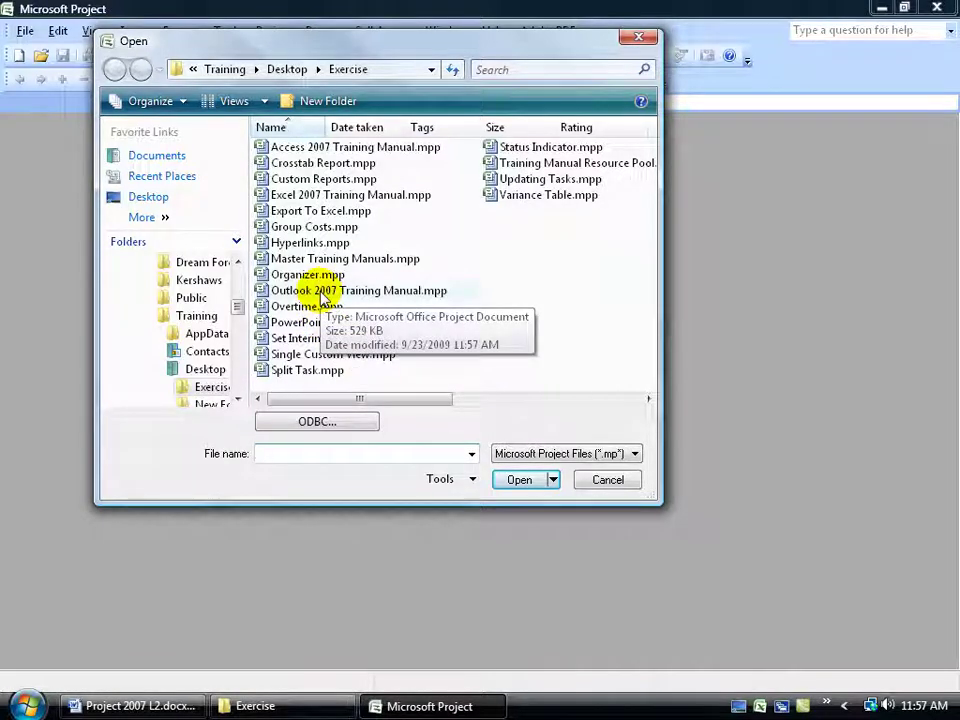
pyautogui.doubleClick(321, 291)
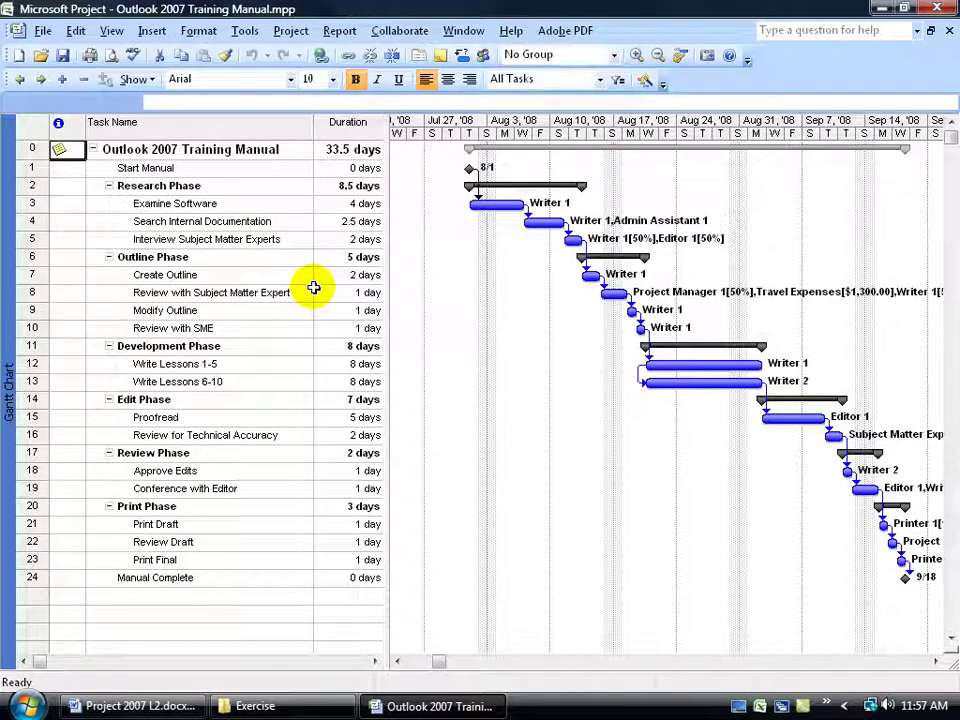
# - Define the Outlook manual's WBS code with level 1 as Numbers (ordered), previewing code 1
pyautogui.click(290, 31)
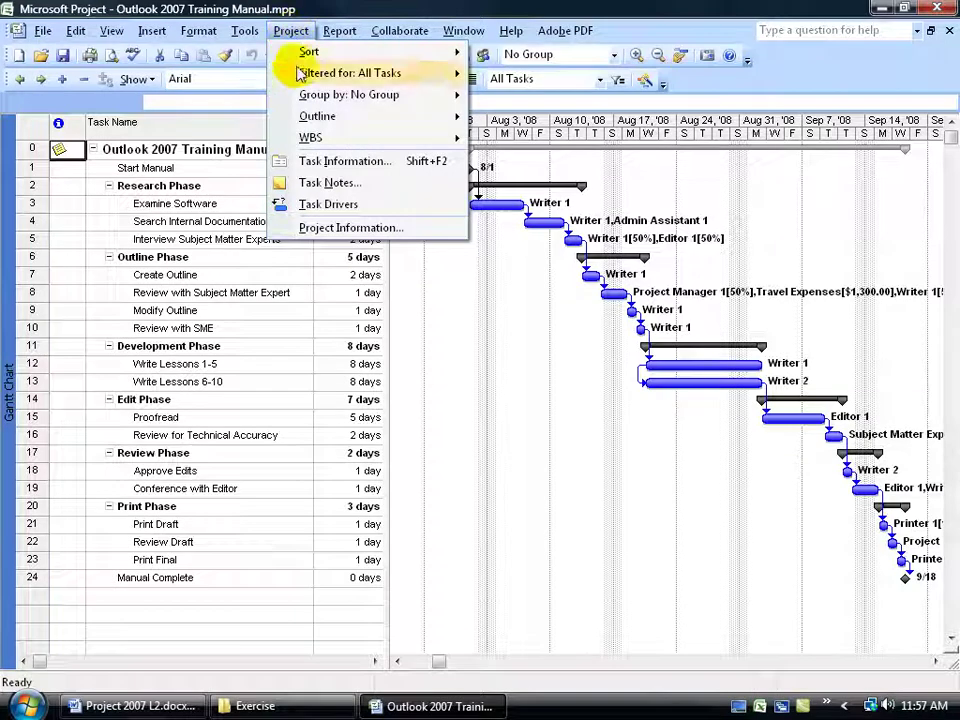
pyautogui.moveTo(281, 143)
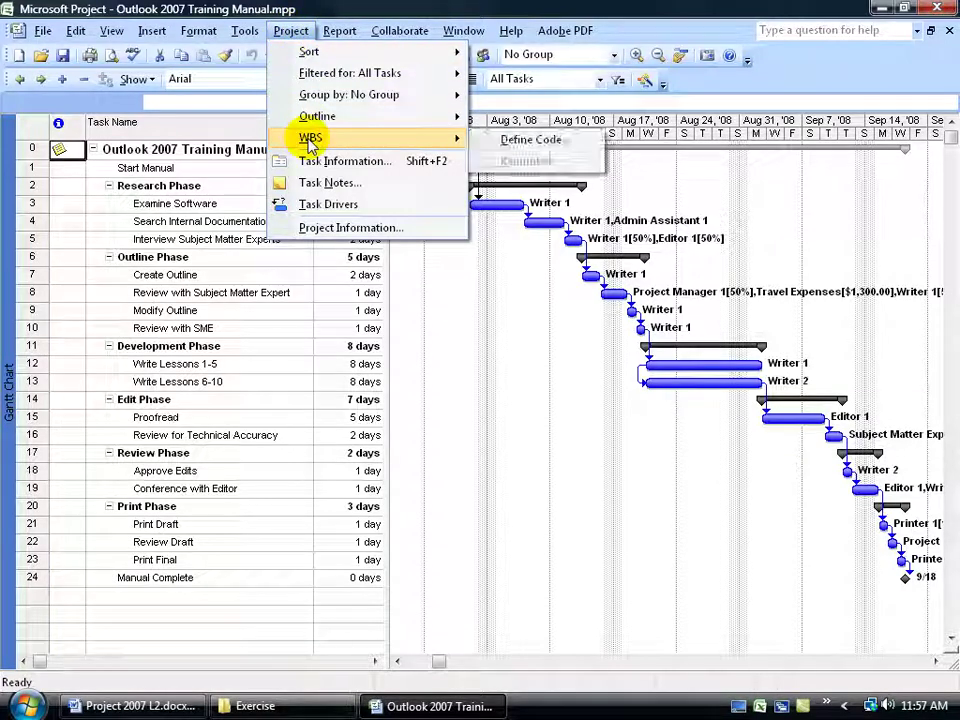
pyautogui.click(521, 143)
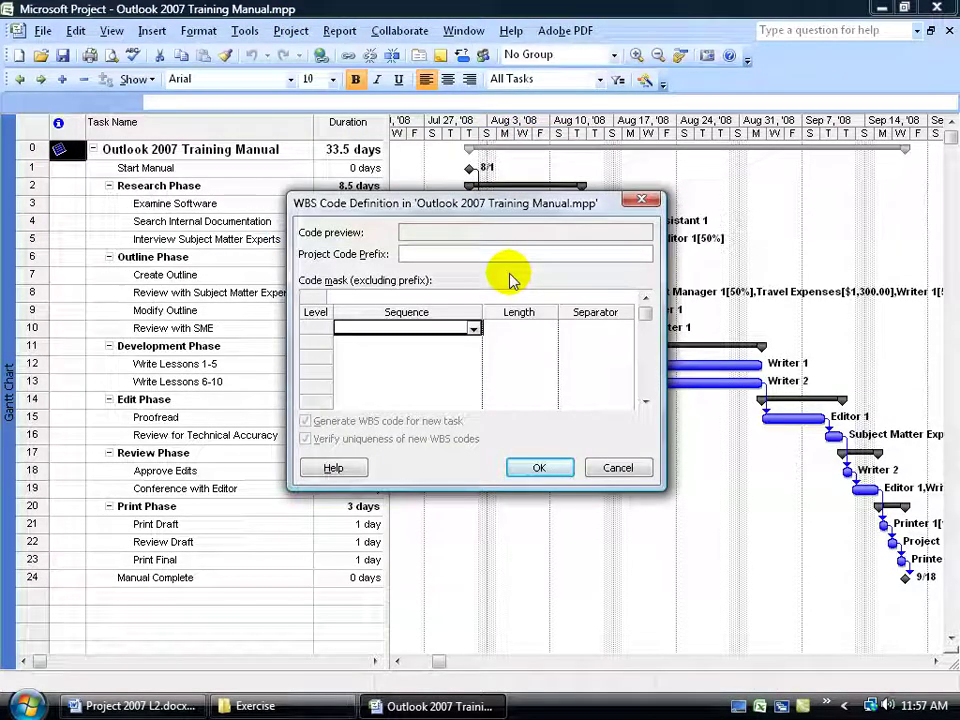
pyautogui.click(473, 328)
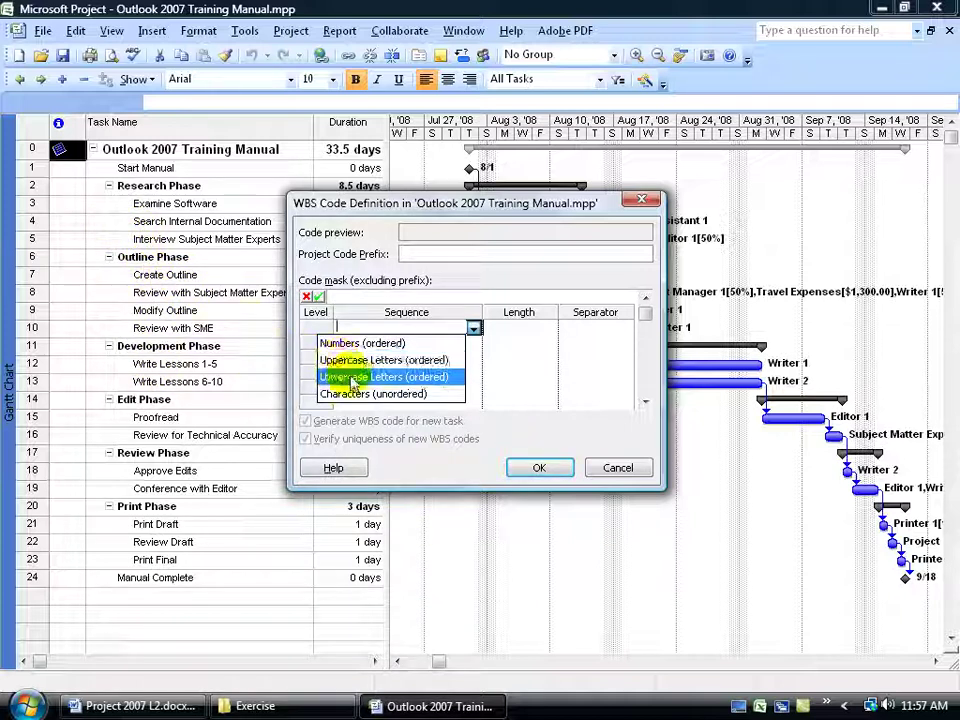
pyautogui.click(365, 343)
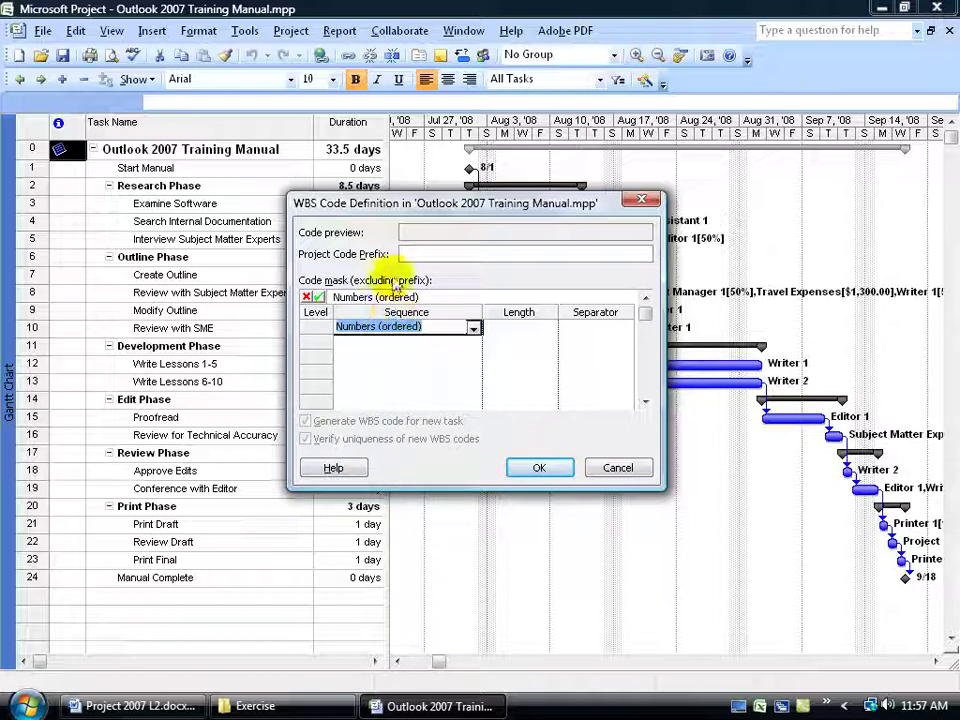
pyautogui.click(398, 254)
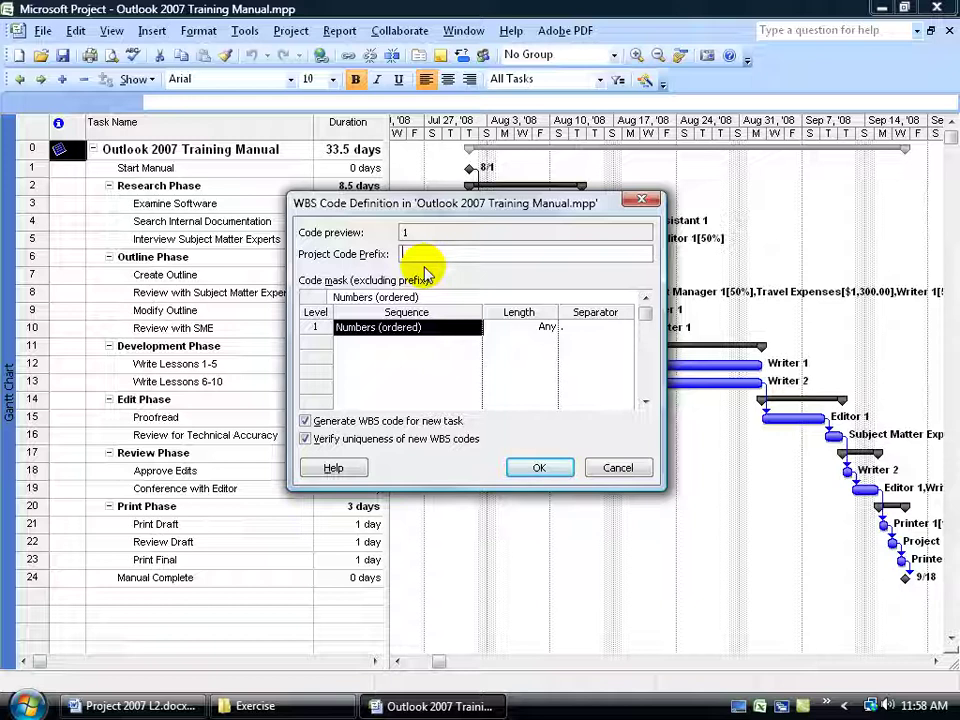
# - Enter 'subproject 1 -' as the WBS code prefix and confirm the code definition
pyautogui.write('subproject 1 -')
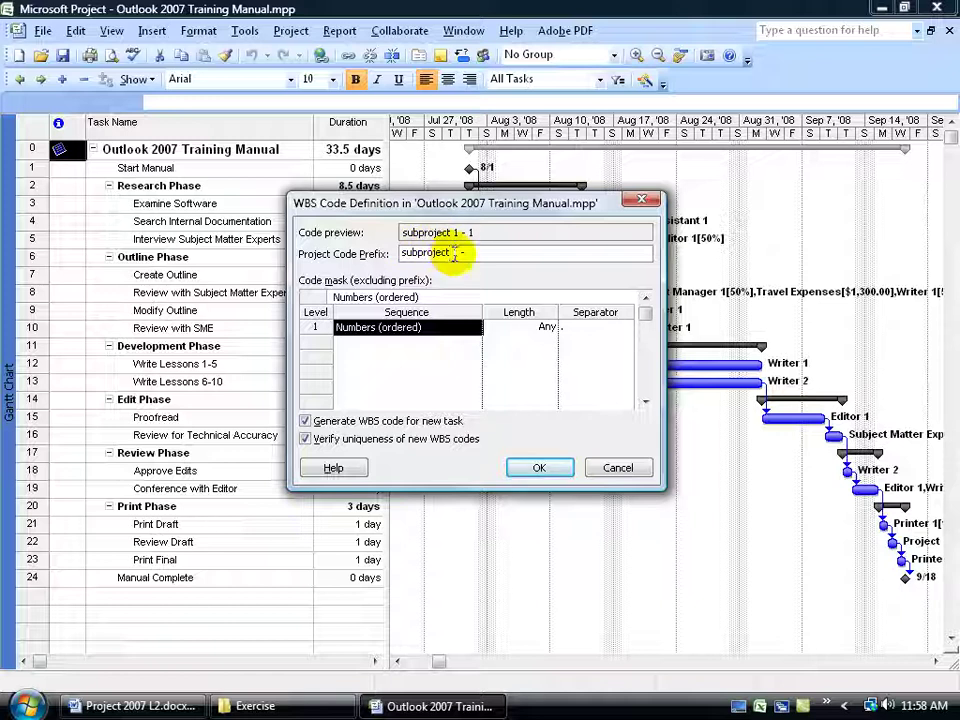
pyautogui.click(456, 253)
pyautogui.write('-')
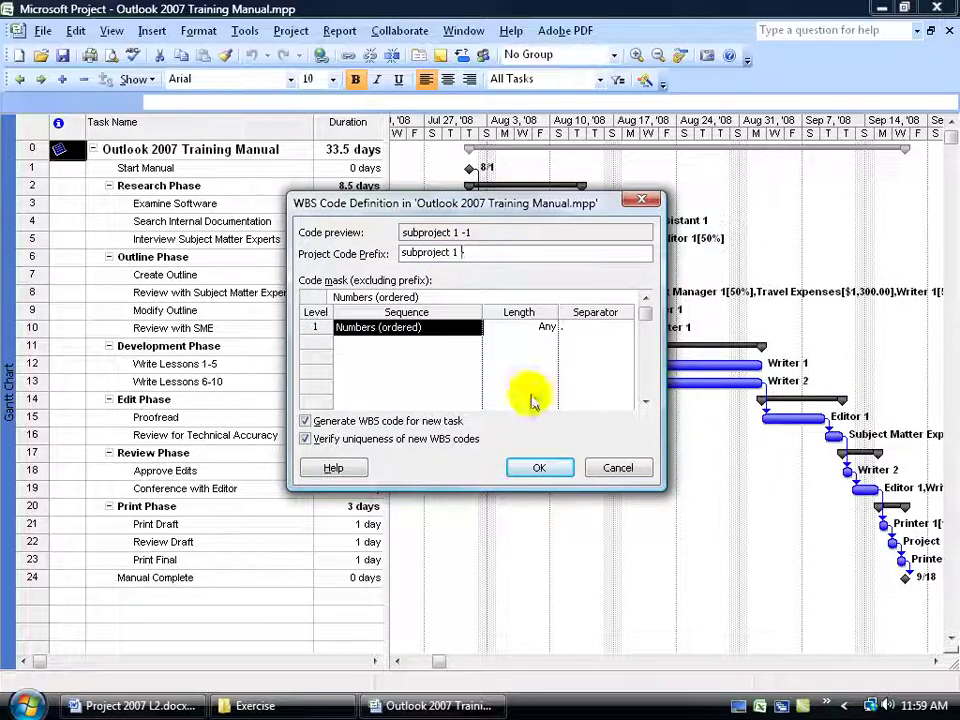
pyautogui.click(540, 469)
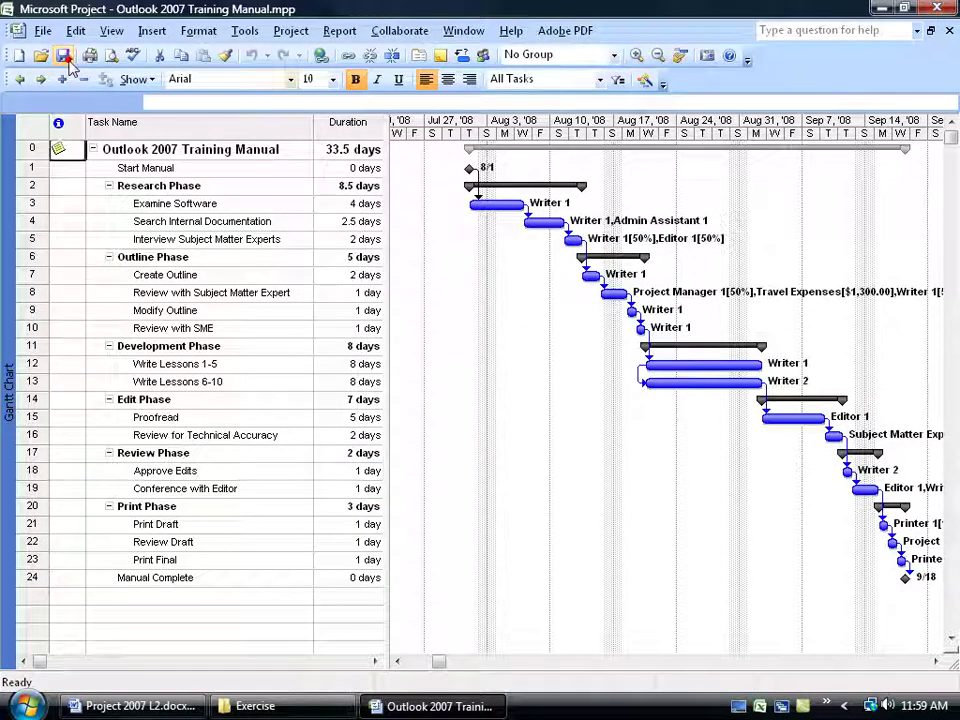
# - Close the Outlook manual and open PowerPoint 2007 Training Manual.mpp
pyautogui.click(948, 31)
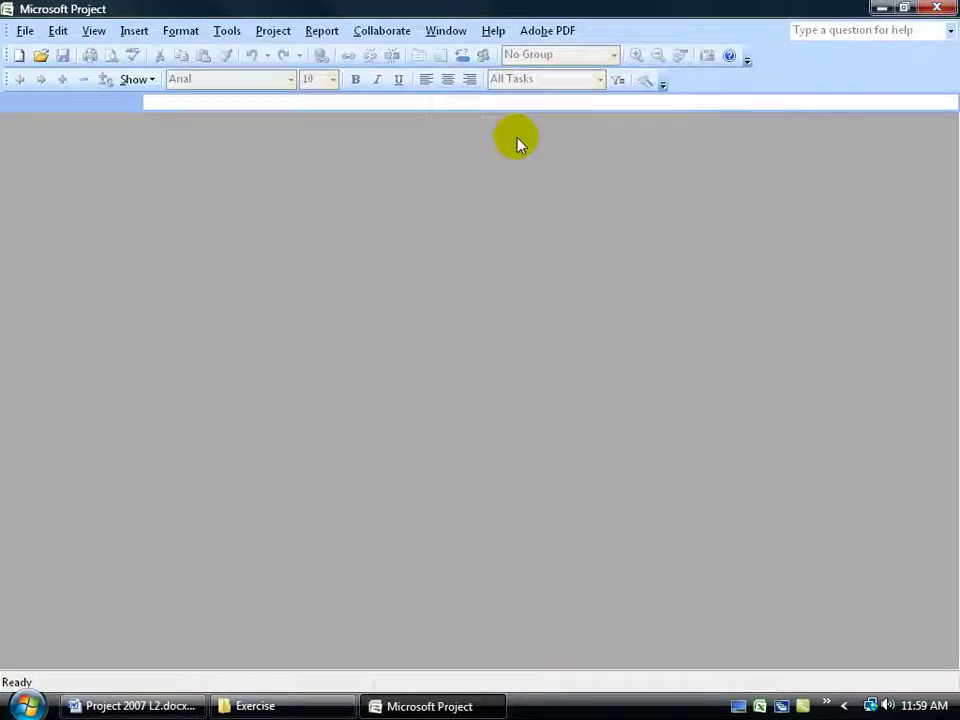
pyautogui.click(40, 56)
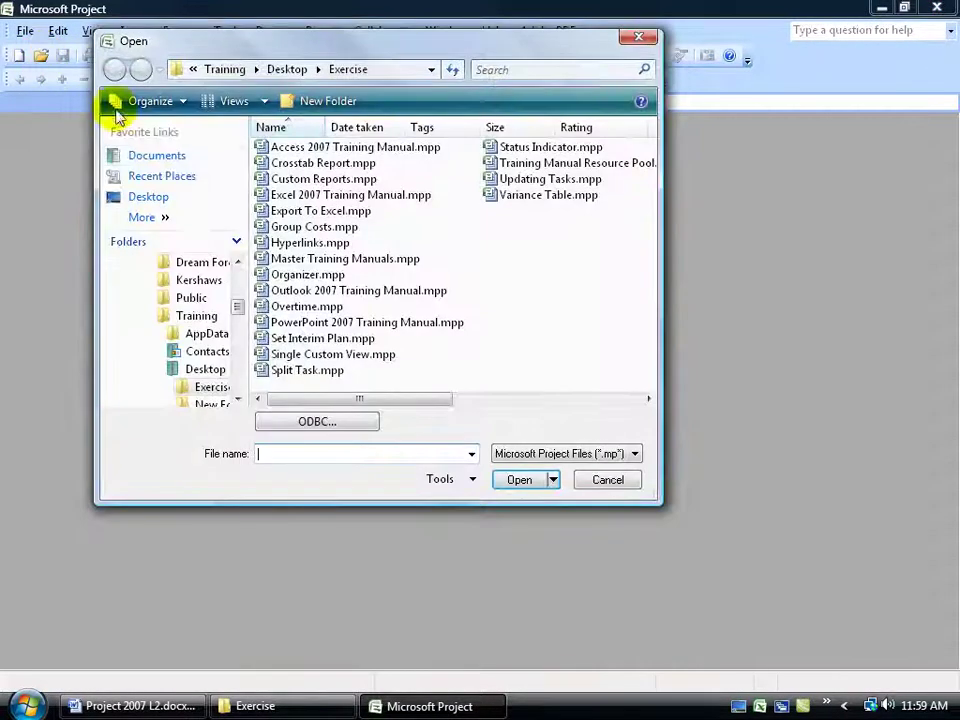
pyautogui.click(335, 324)
pyautogui.doubleClick(333, 328)
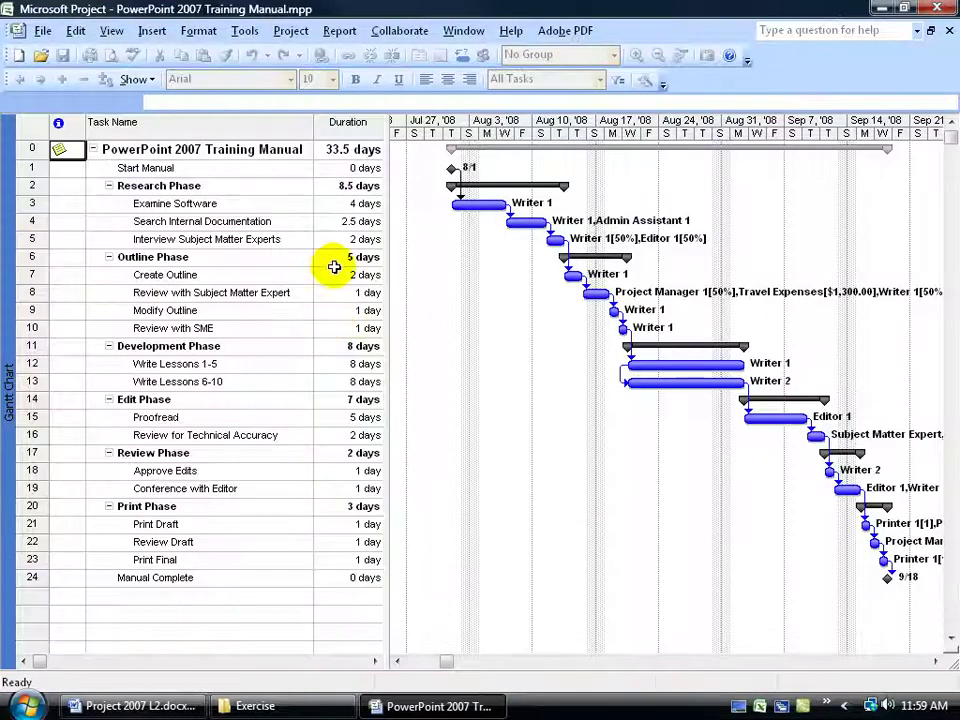
# - Define its WBS code as Numbers (ordered) with prefix 'subproject 2 -', then save and close the file
pyautogui.click(293, 31)
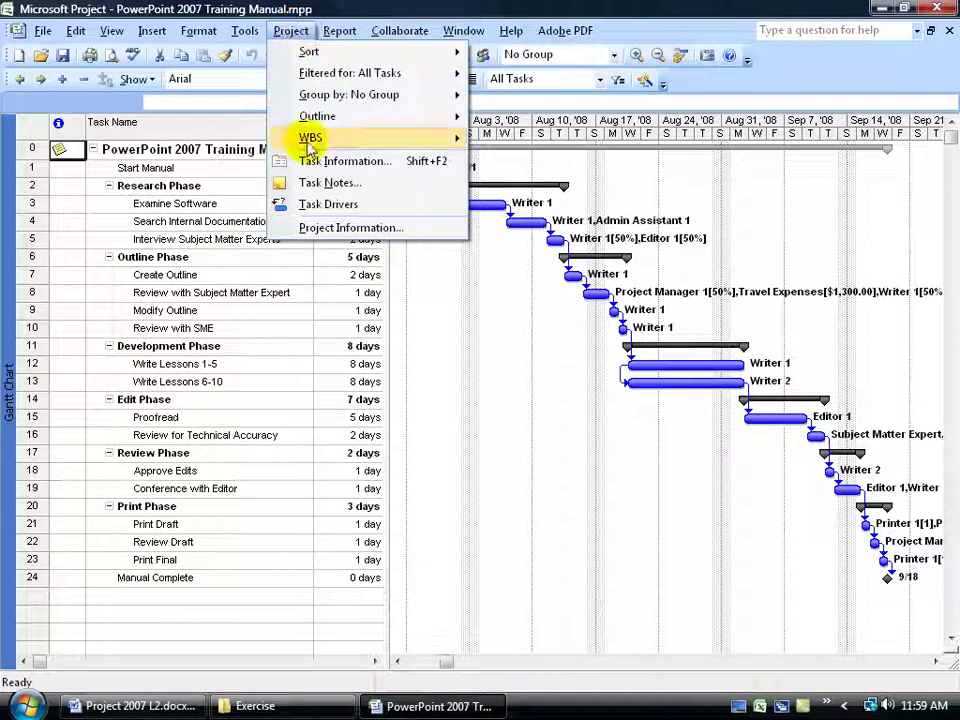
pyautogui.moveTo(308, 136)
pyautogui.click(502, 140)
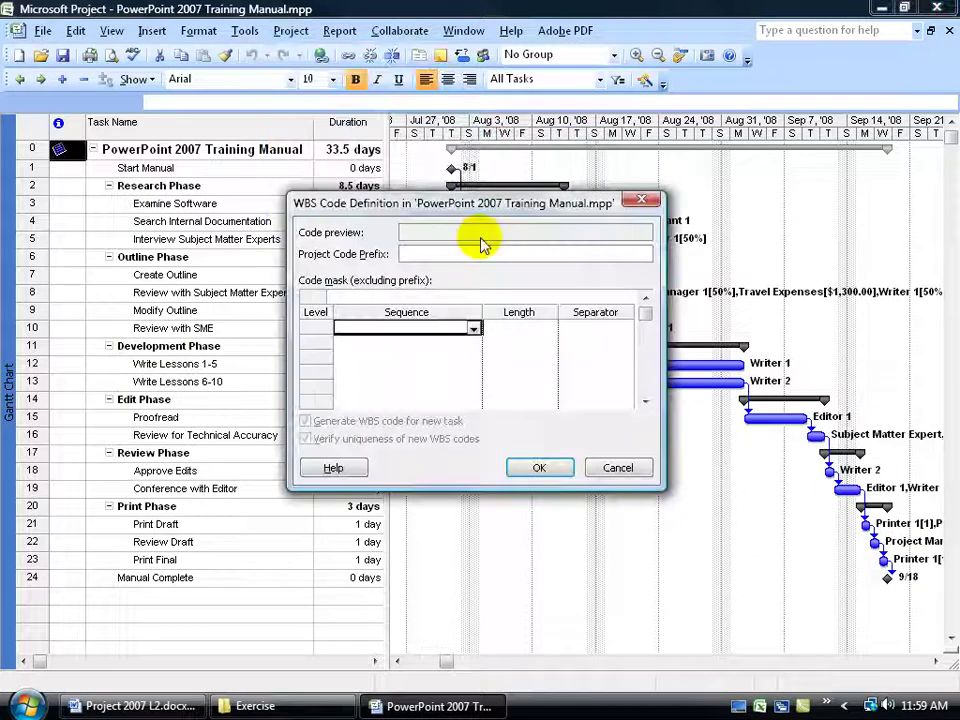
pyautogui.click(473, 326)
pyautogui.click(446, 343)
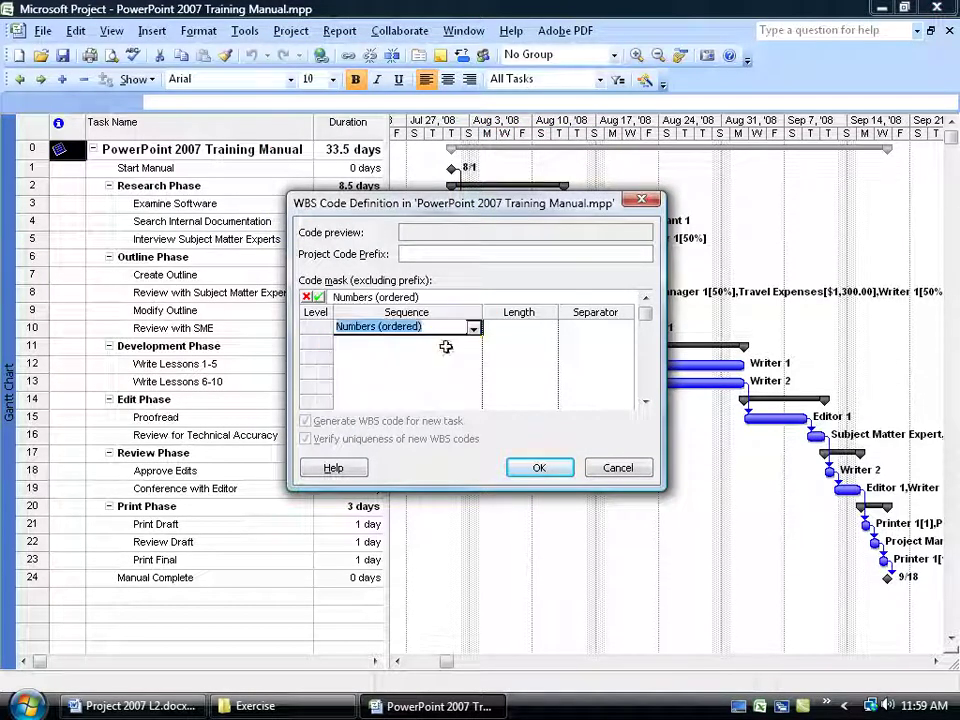
pyautogui.click(411, 253)
pyautogui.click(411, 253)
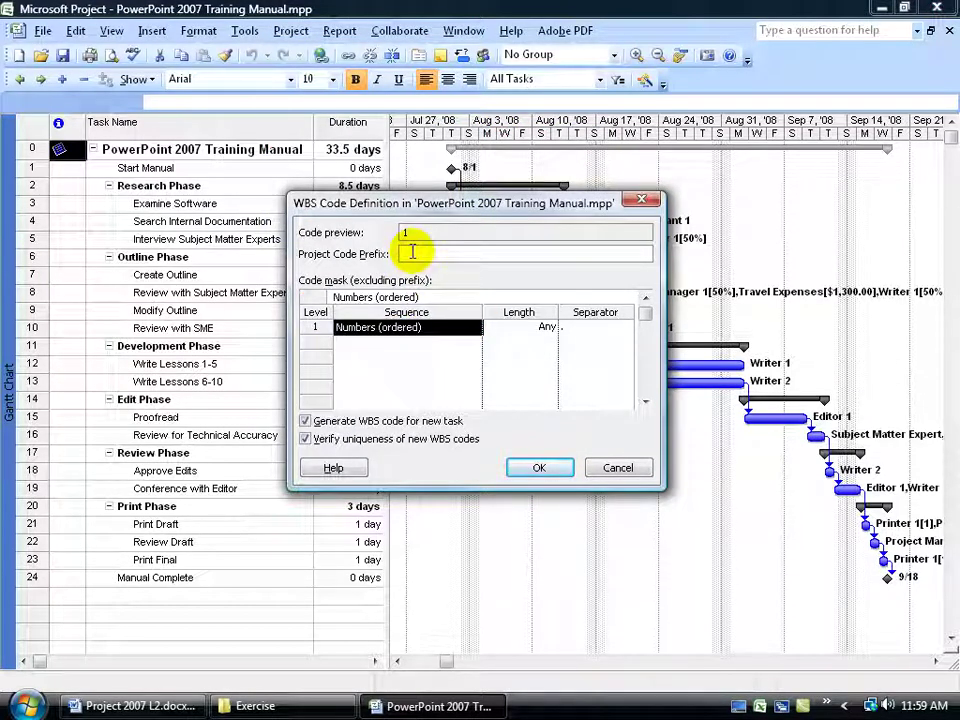
pyautogui.write('subproject 2 -')
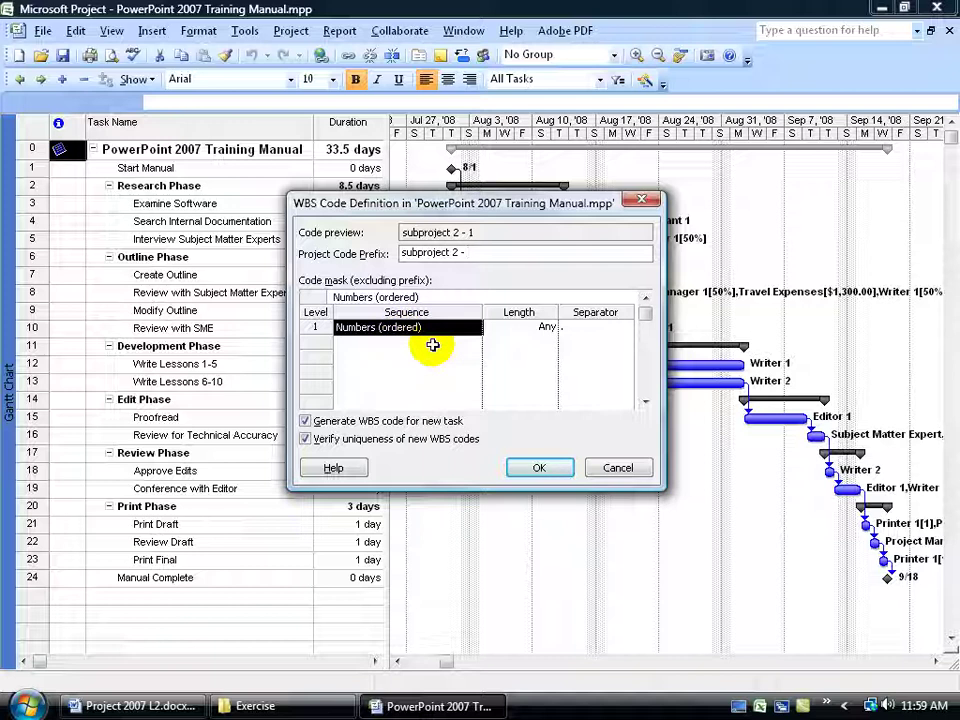
pyautogui.click(539, 467)
pyautogui.click(62, 55)
pyautogui.click(949, 30)
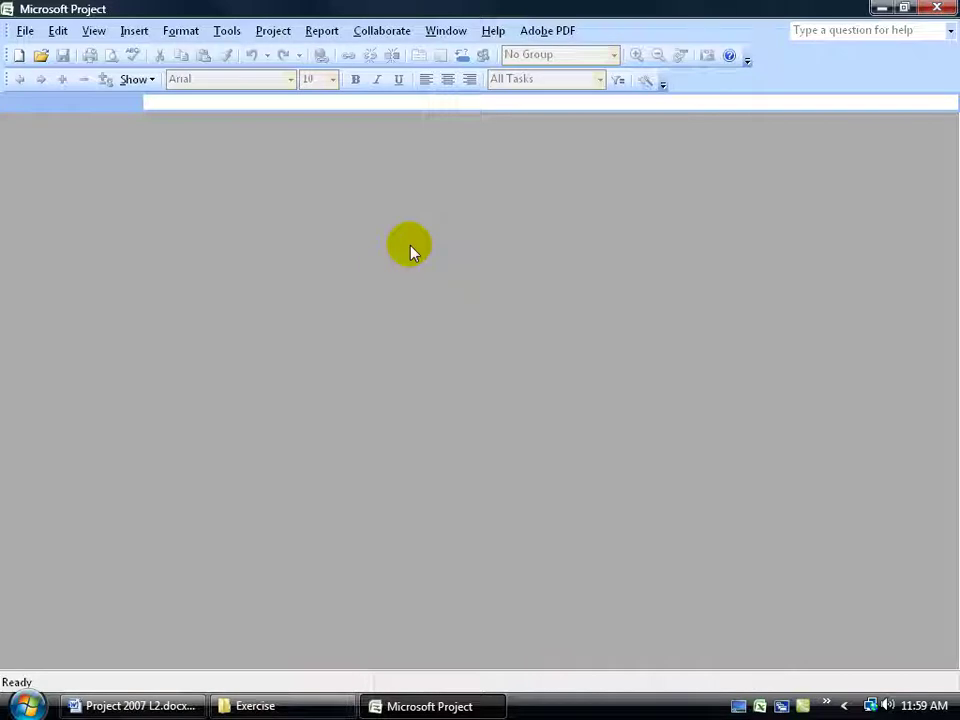
# - Open Master Training Manuals.mpp and check the Outlook and PowerPoint subproject rows
pyautogui.click(41, 55)
pyautogui.doubleClick(290, 258)
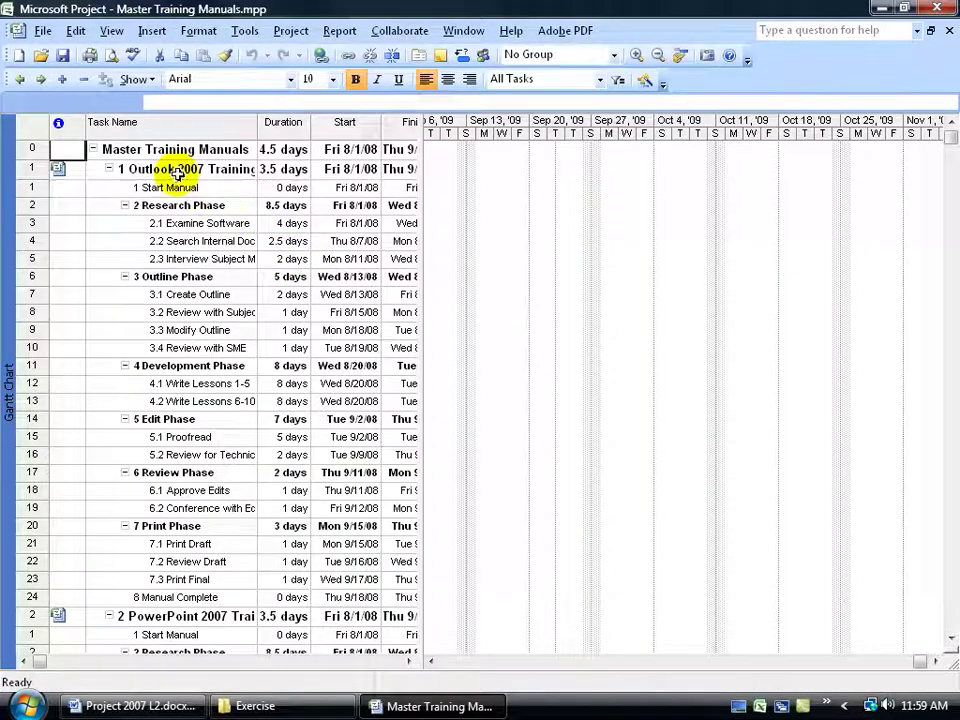
pyautogui.click(176, 170)
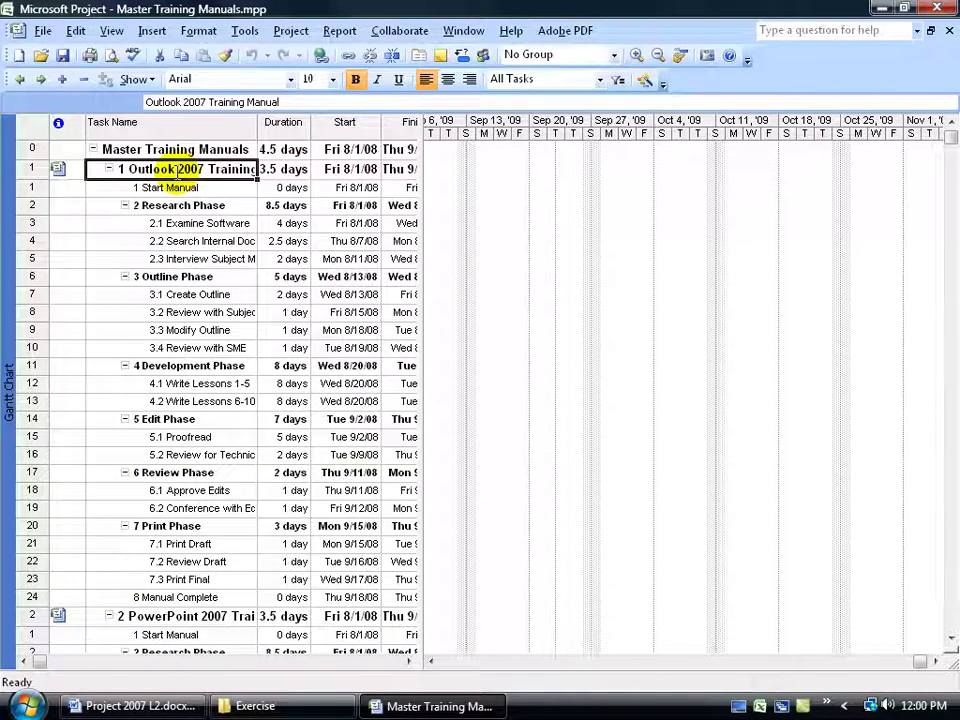
pyautogui.click(175, 616)
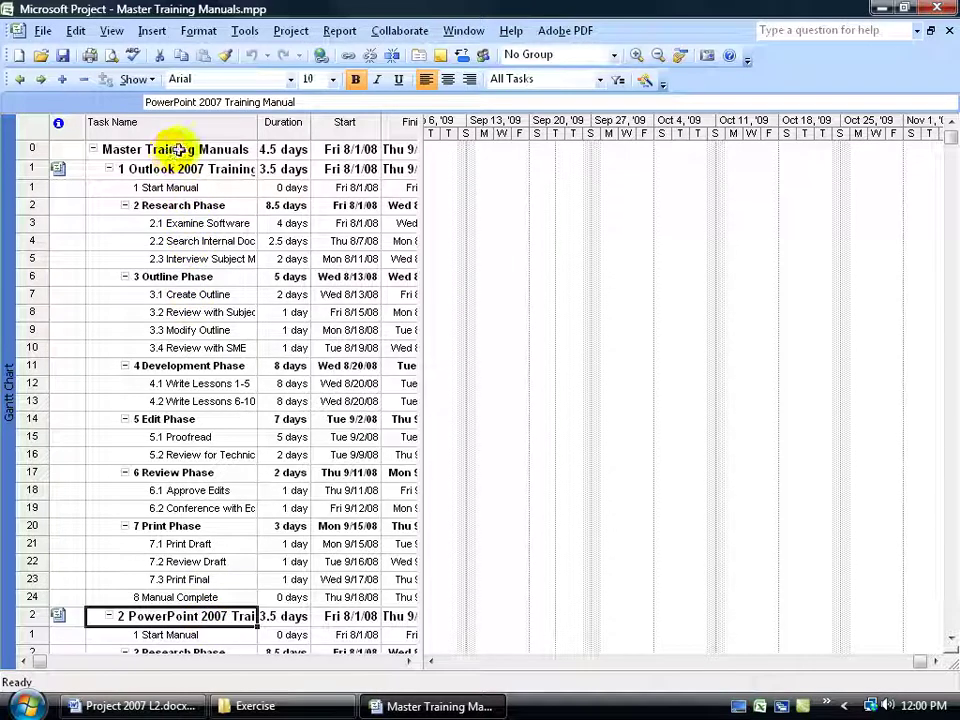
# - Define the master's WBS code as Uppercase Letters (ordered) with prefix 'Master Project -'
pyautogui.click(290, 31)
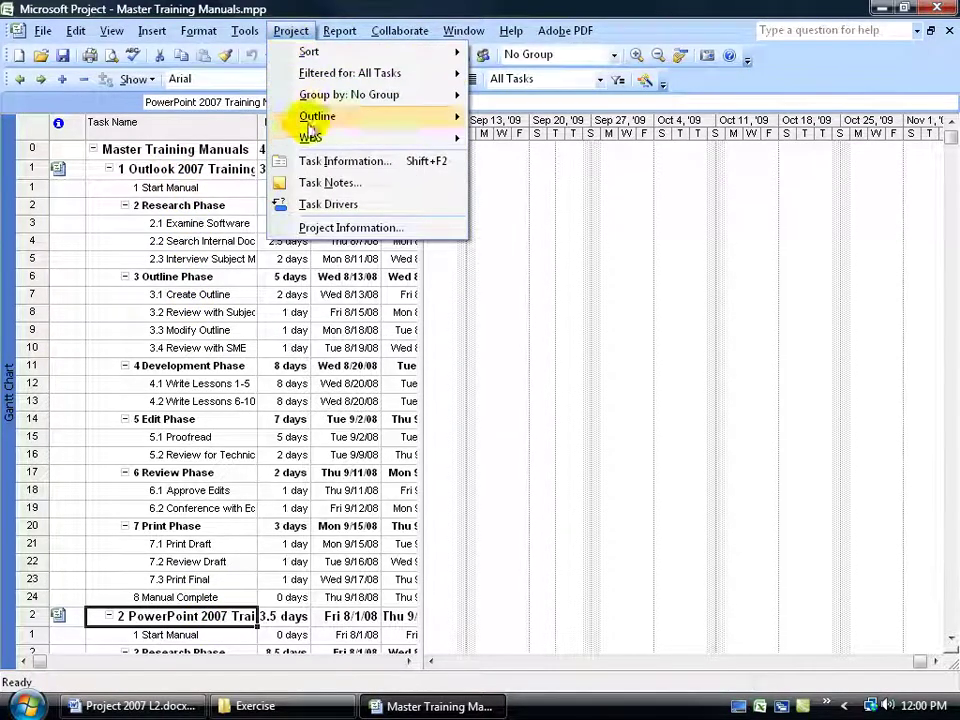
pyautogui.moveTo(313, 137)
pyautogui.click(508, 141)
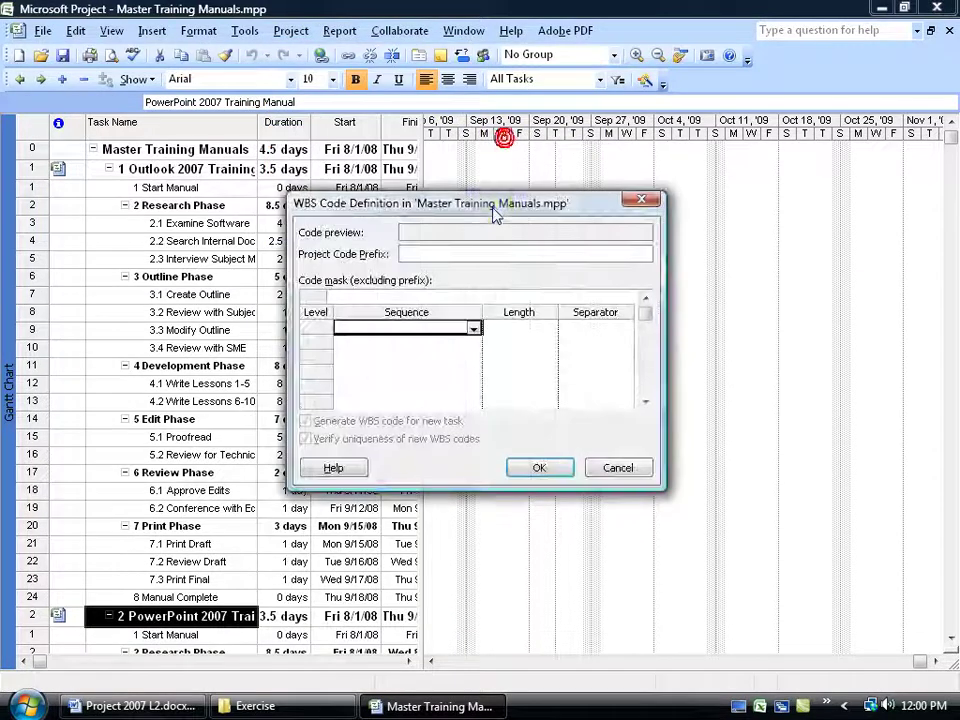
pyautogui.click(474, 327)
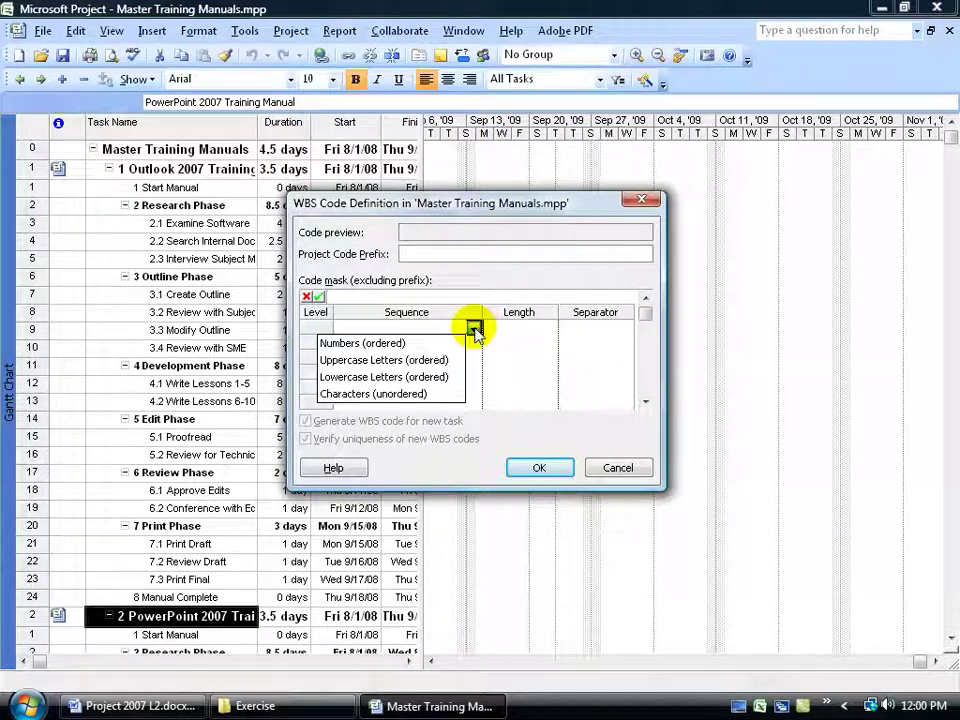
pyautogui.click(447, 360)
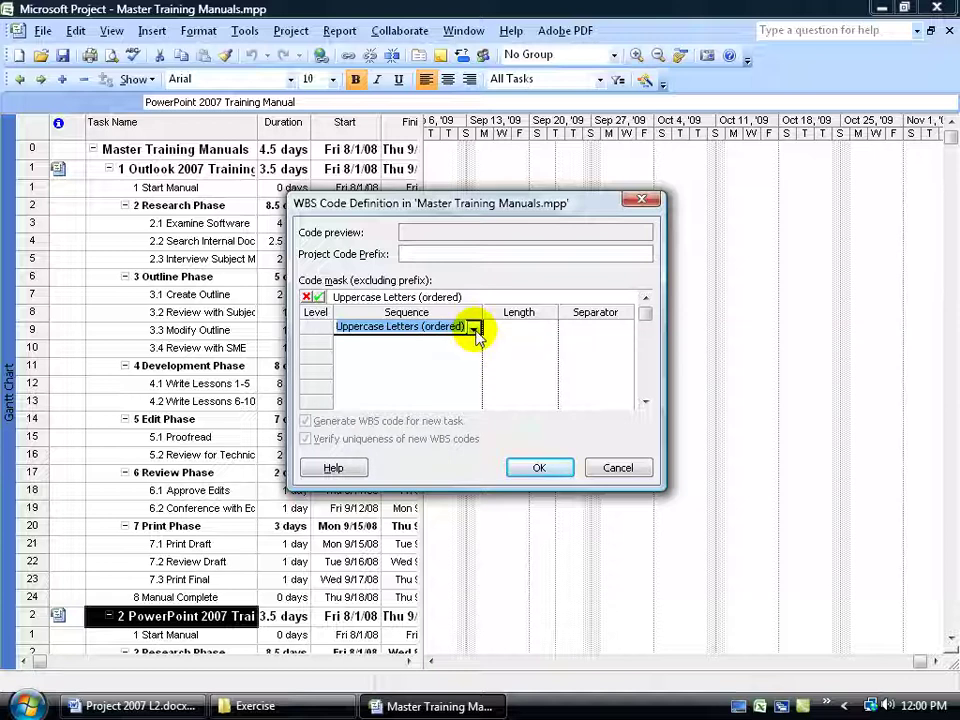
pyautogui.click(472, 254)
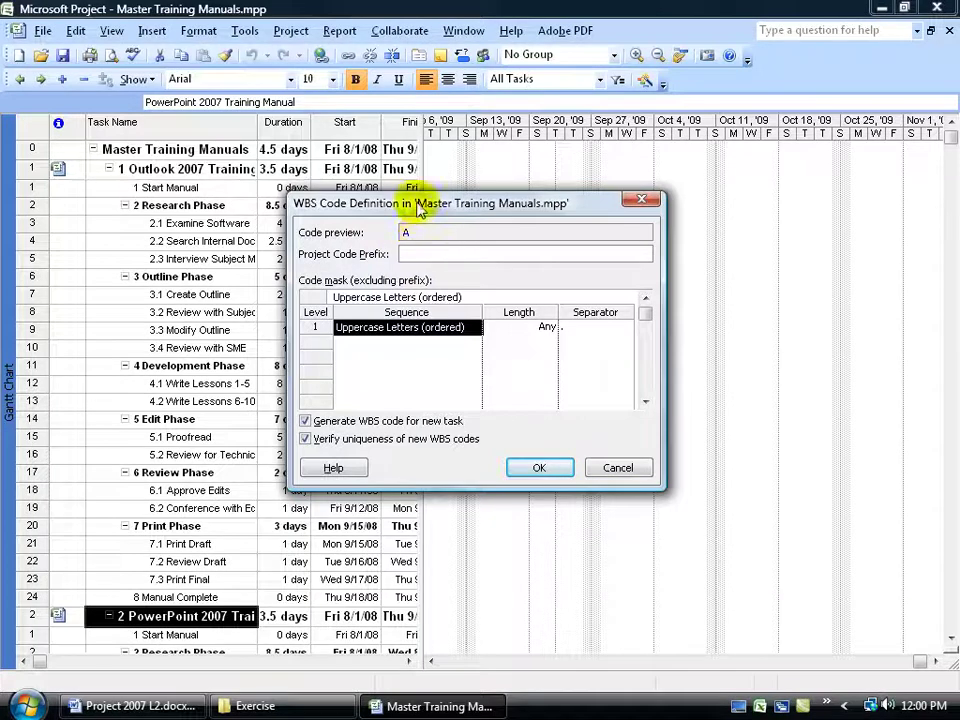
pyautogui.moveTo(420, 204); pyautogui.dragTo(622, 196)
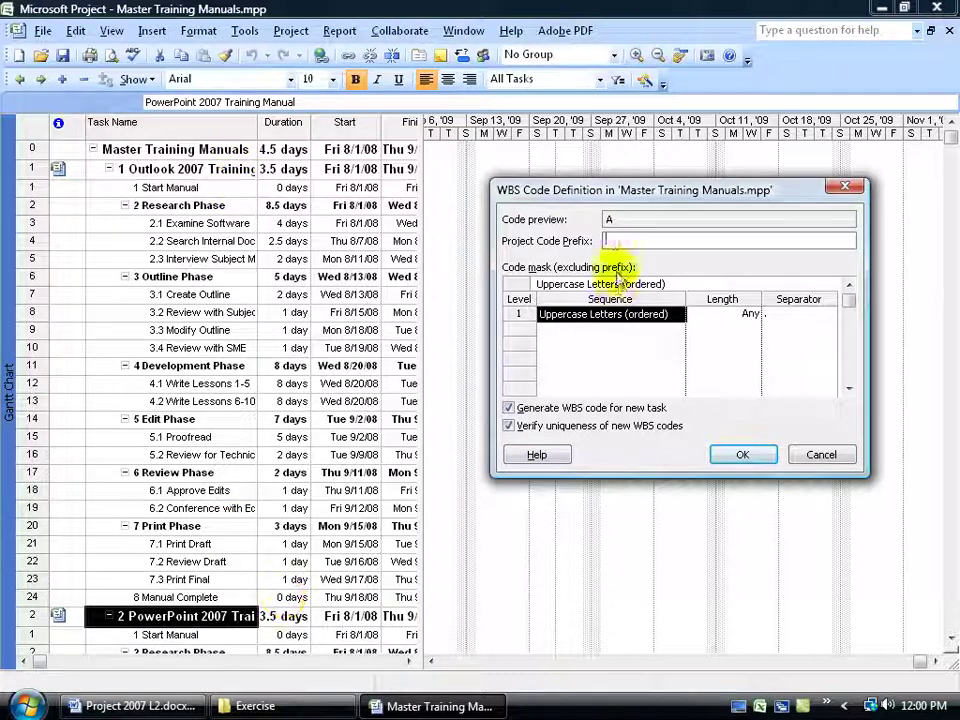
pyautogui.write('Master Project -')
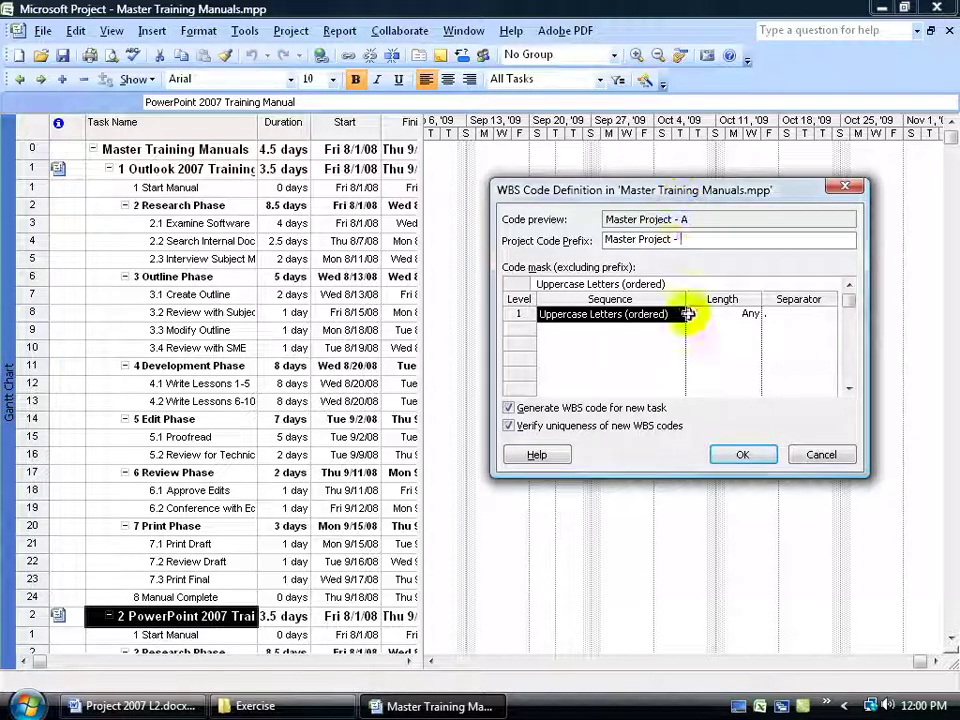
pyautogui.click(741, 456)
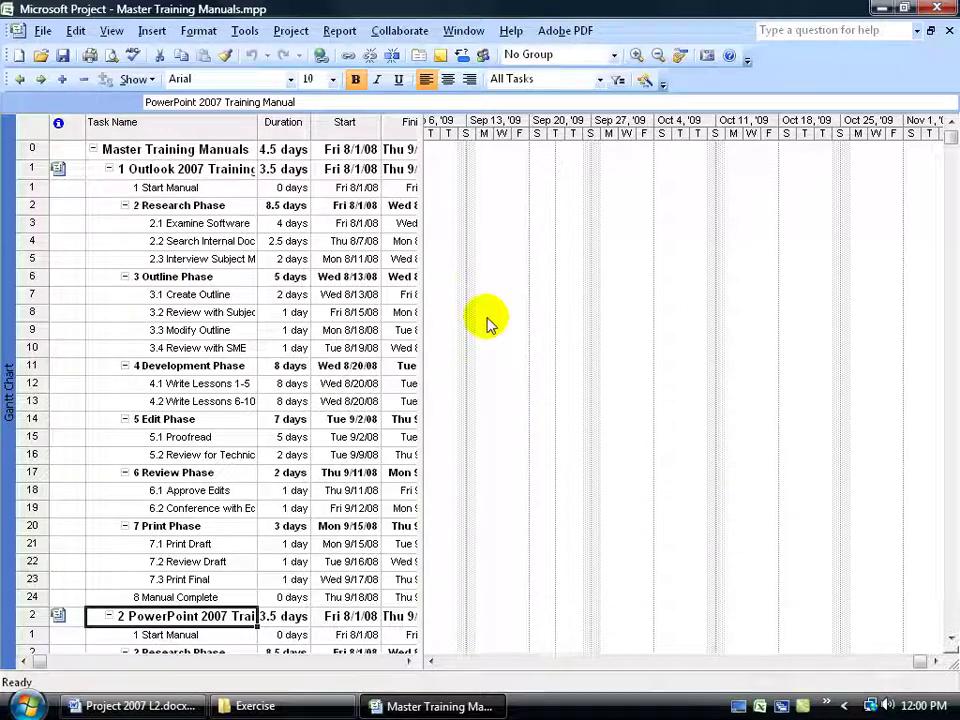
# - Review the Outlook and PowerPoint subproject rows and select the Master Training Manuals summary row
pyautogui.click(237, 172)
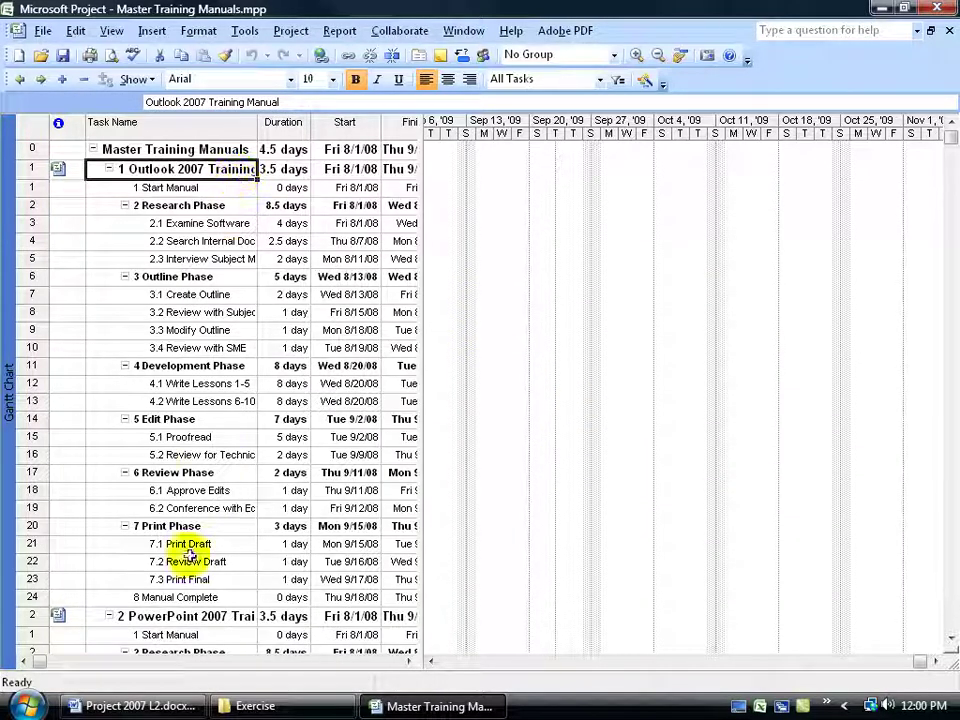
pyautogui.click(200, 616)
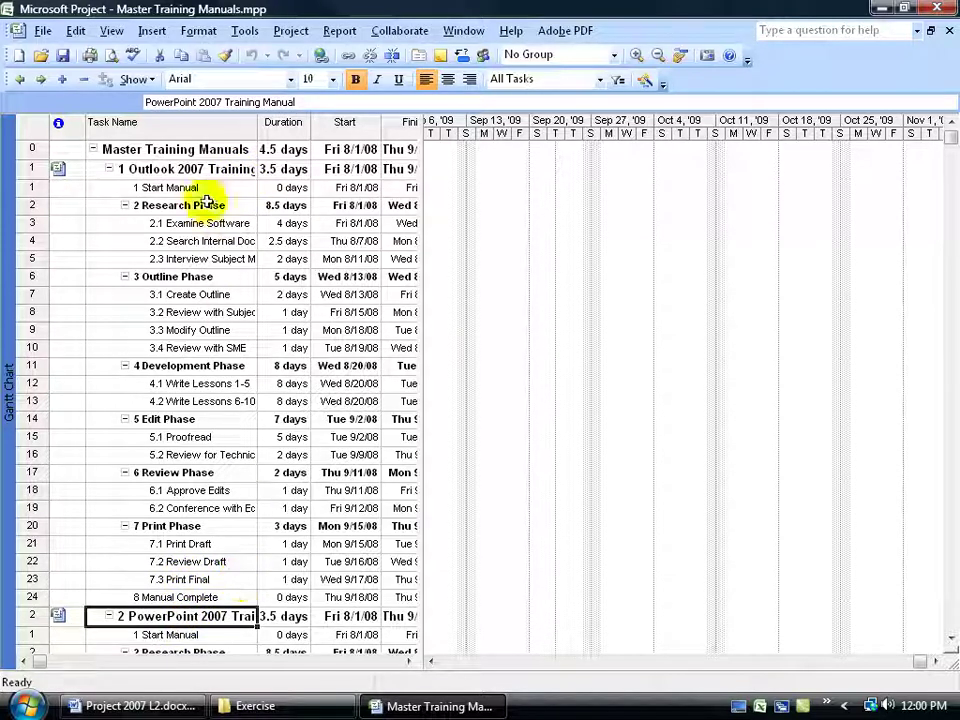
pyautogui.click(195, 150)
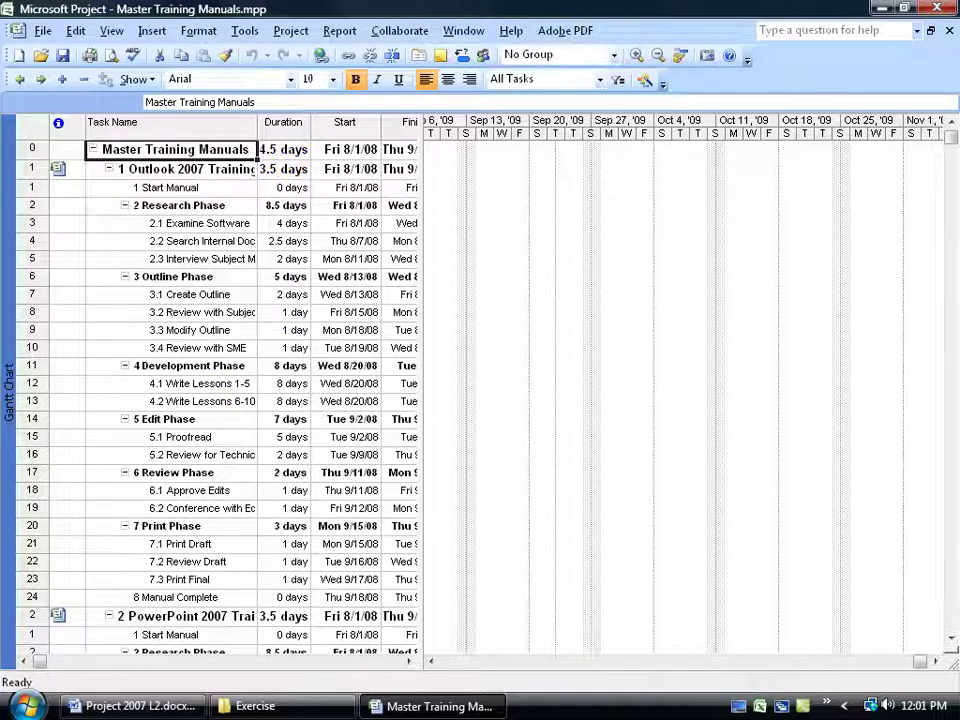
# - Insert a WBS column before Duration and best-fit its width so the codes show fully
pyautogui.rightClick(282, 124)
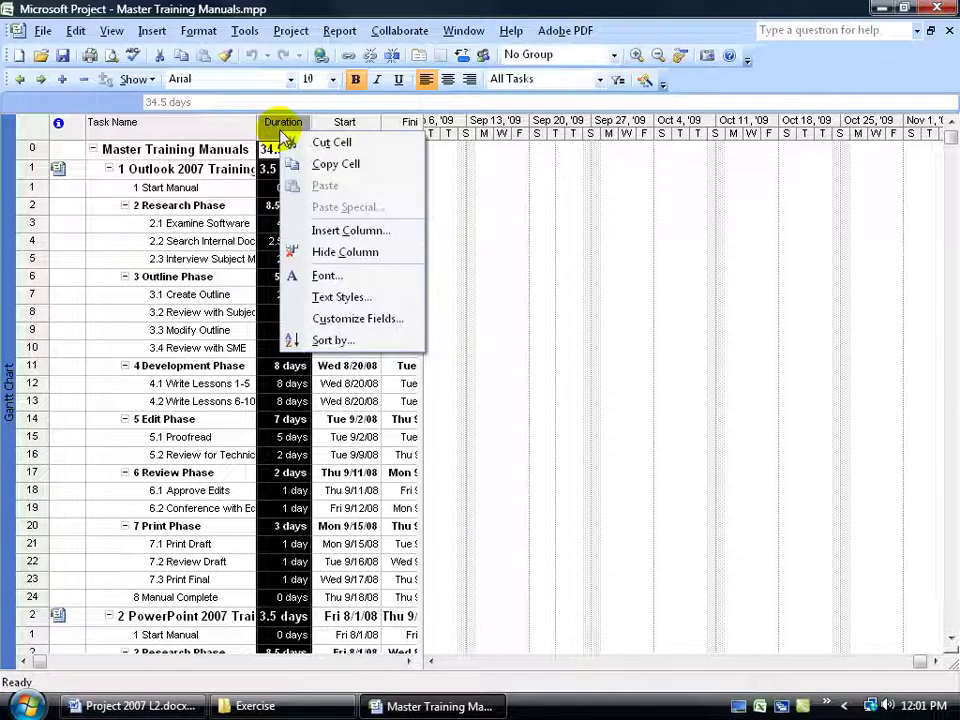
pyautogui.click(318, 230)
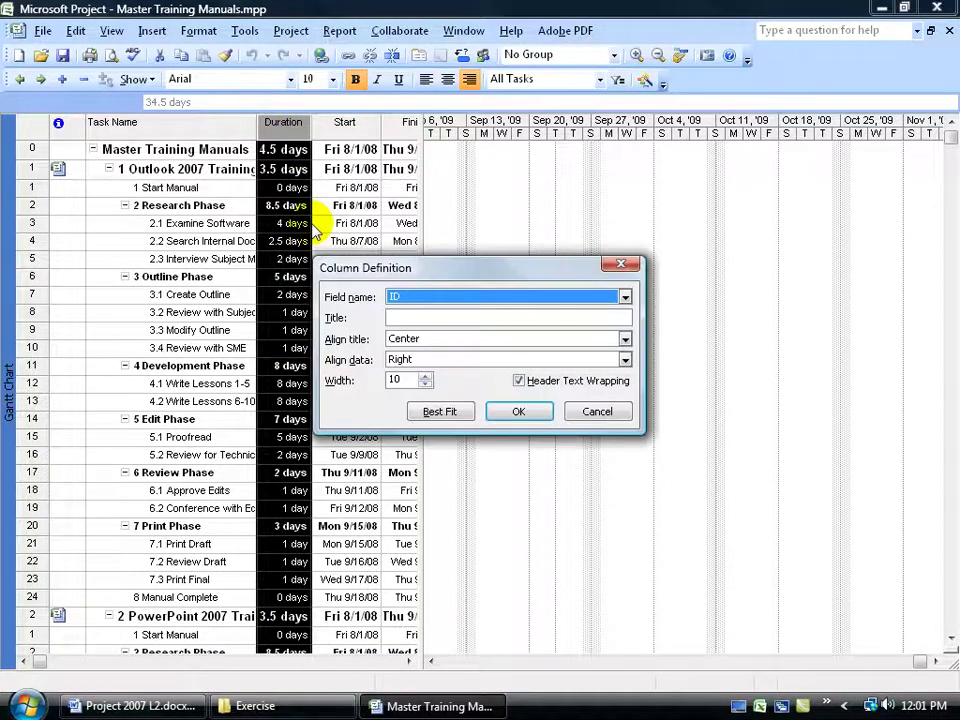
pyautogui.write('WBS')
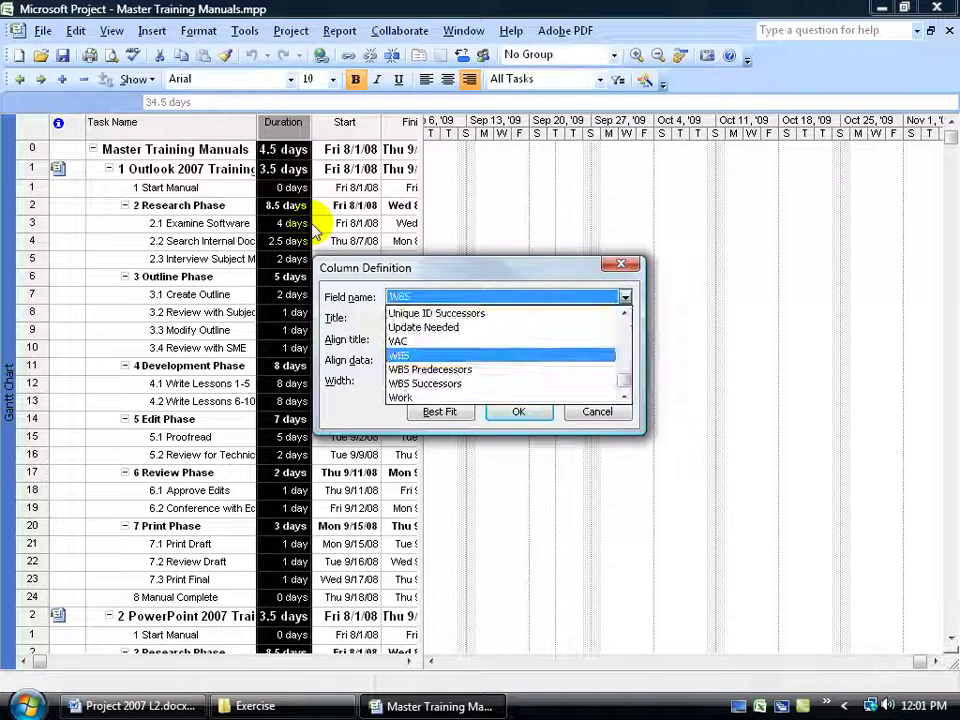
pyautogui.click(410, 356)
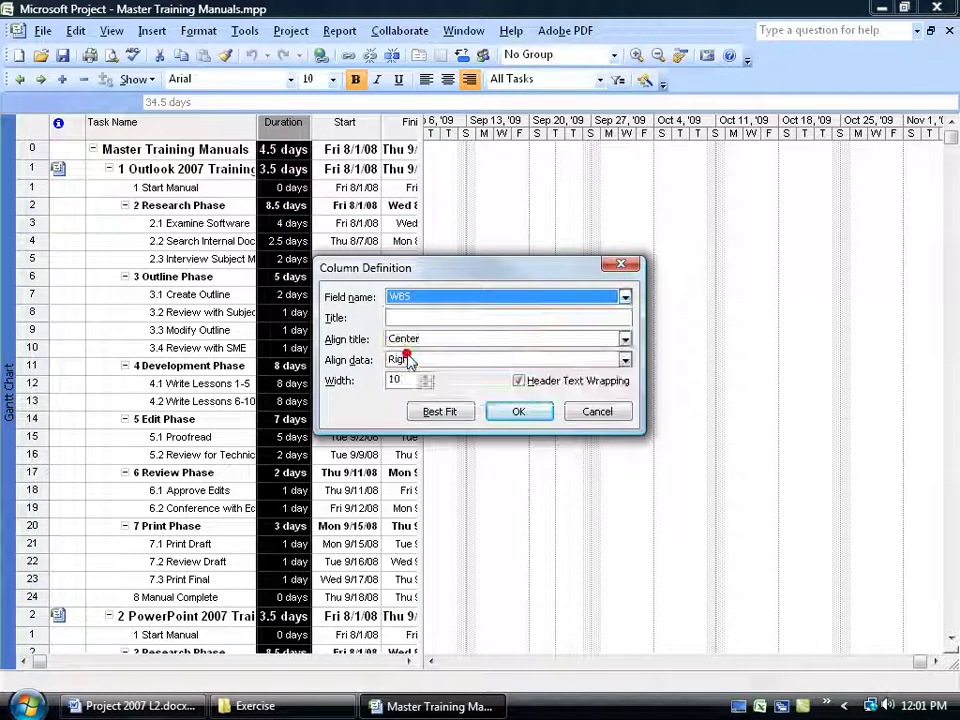
pyautogui.click(518, 411)
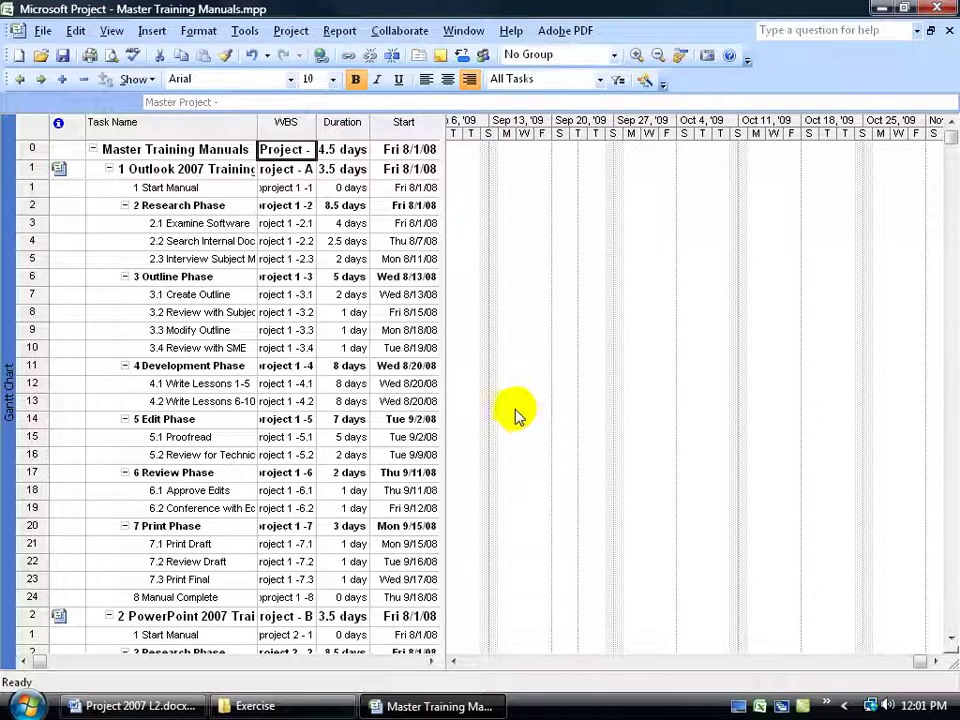
pyautogui.doubleClick(317, 124)
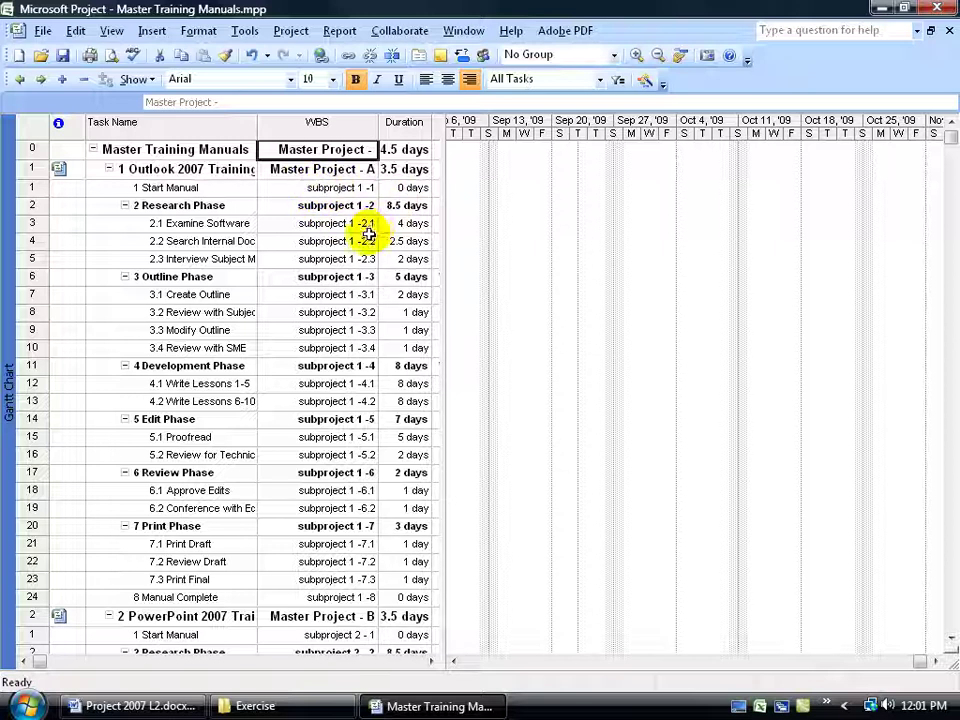
pyautogui.click(345, 636)
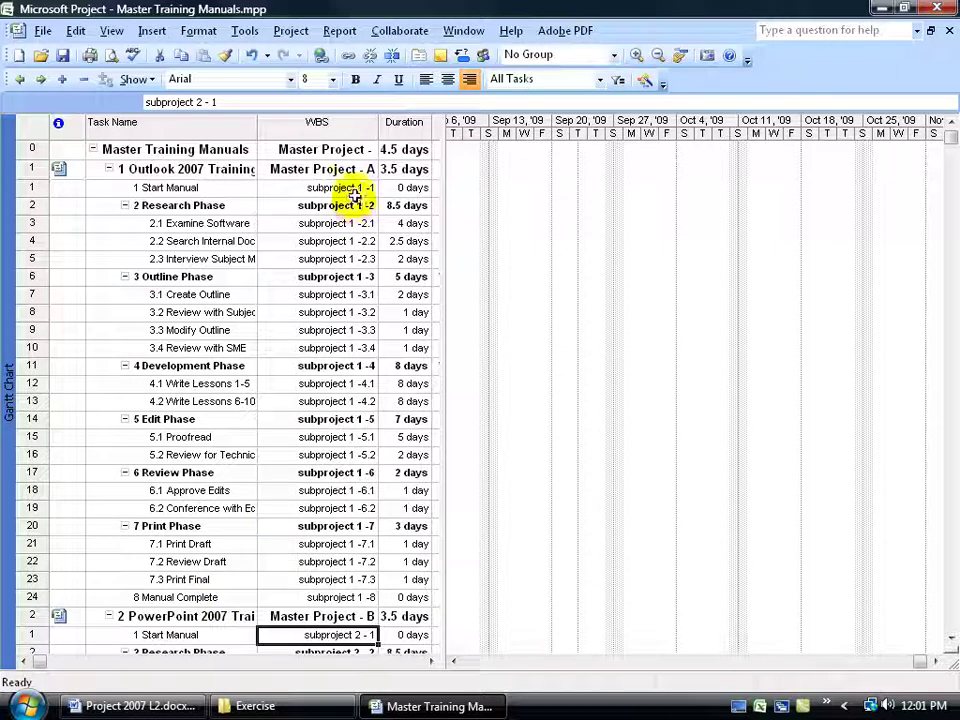
pyautogui.click(340, 383)
pyautogui.scroll(-4, 332, 407)
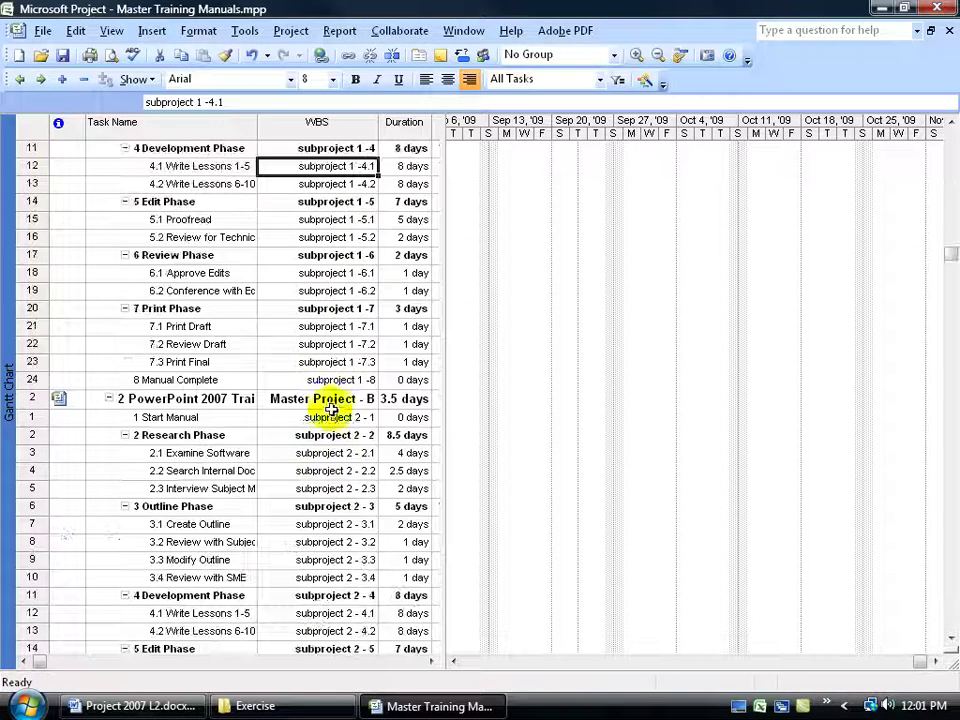
pyautogui.click(364, 453)
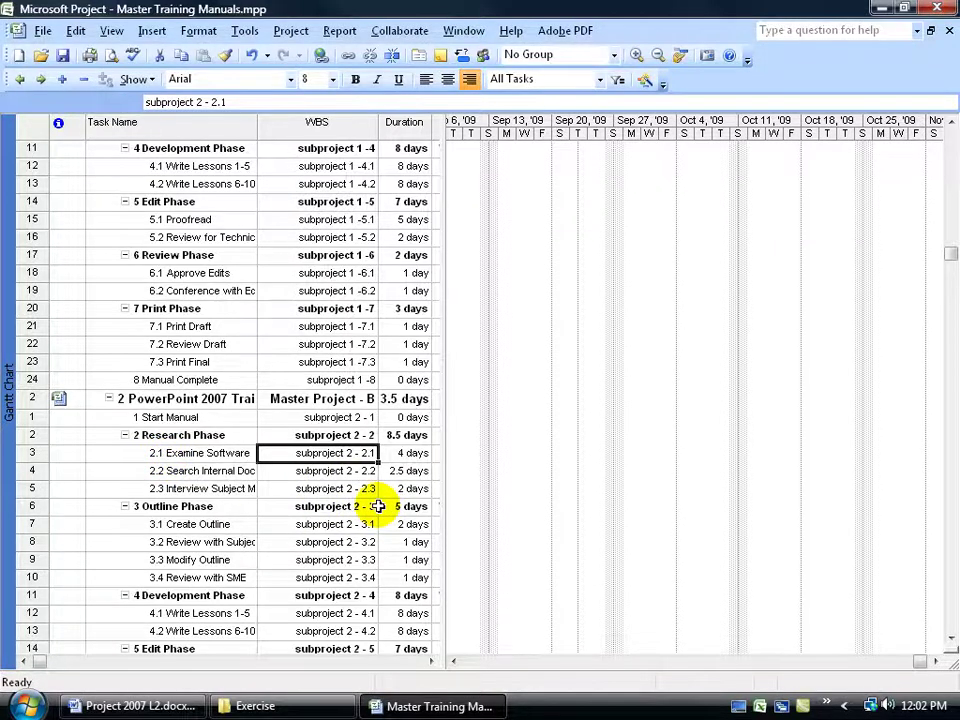
pyautogui.scroll(4, 380, 508)
pyautogui.click(317, 168)
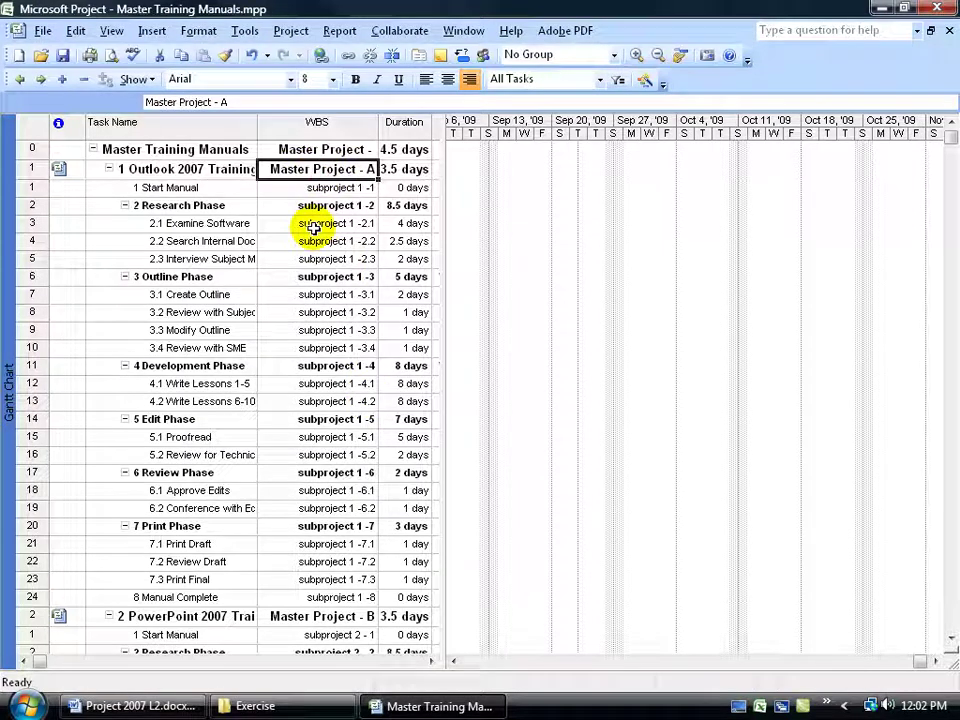
pyautogui.click(326, 617)
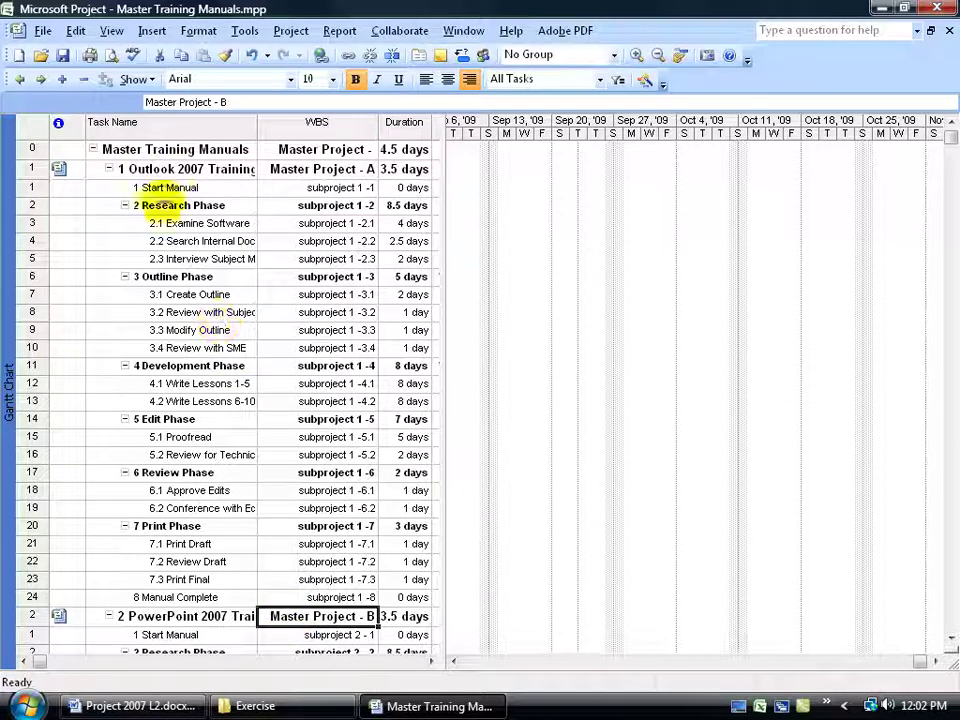
pyautogui.click(130, 170)
pyautogui.click(165, 616)
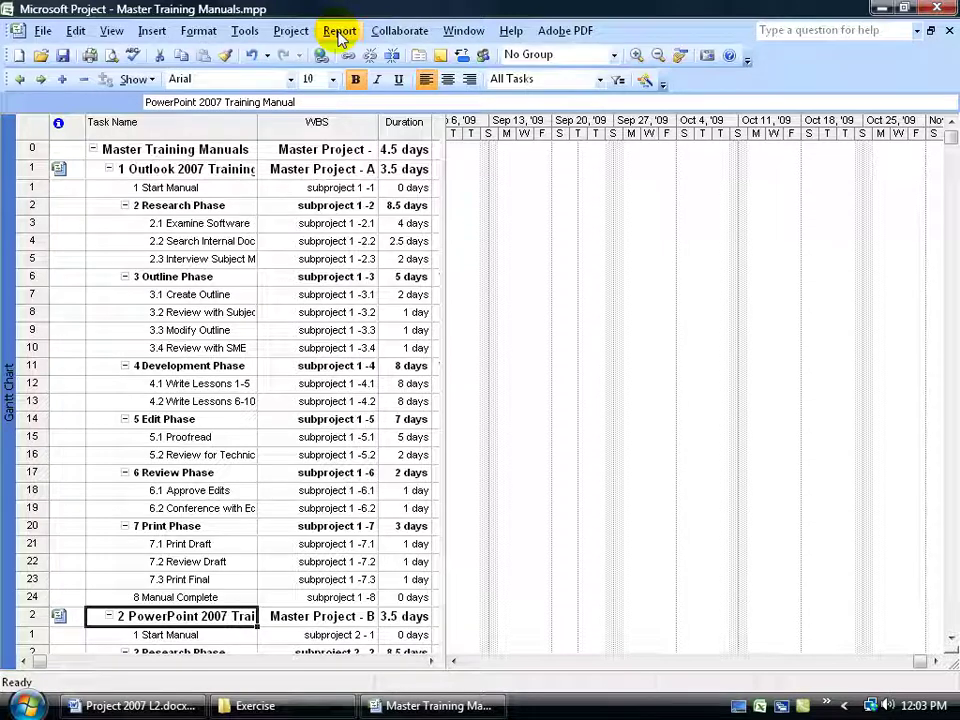
# - Preview the Overview > Project Summary report zoomed in, then close it
pyautogui.click(340, 33)
pyautogui.click(342, 99)
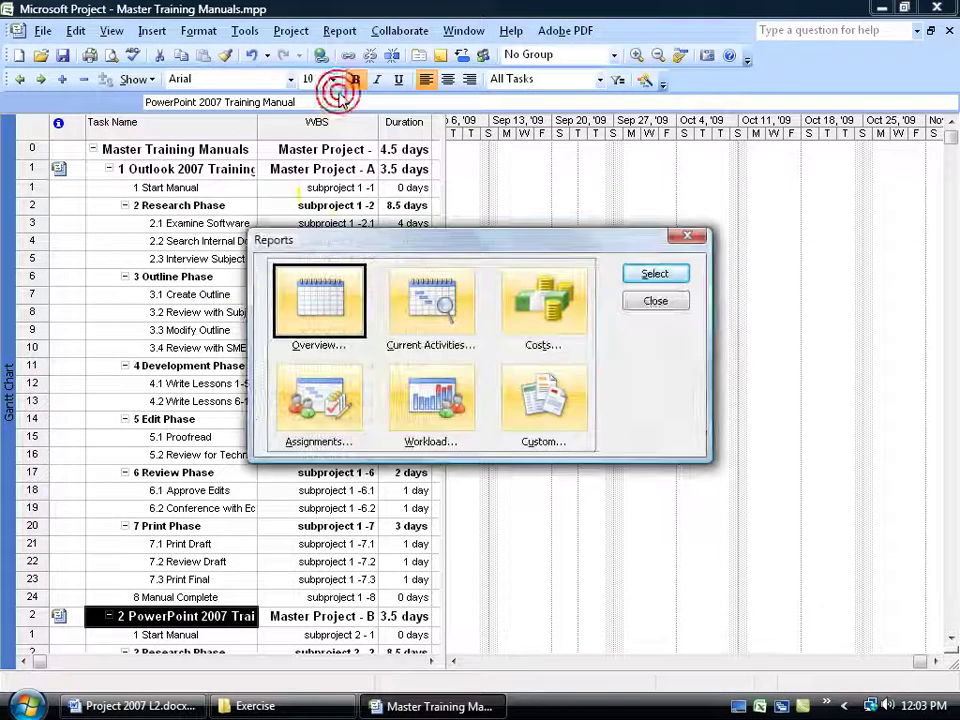
pyautogui.doubleClick(313, 310)
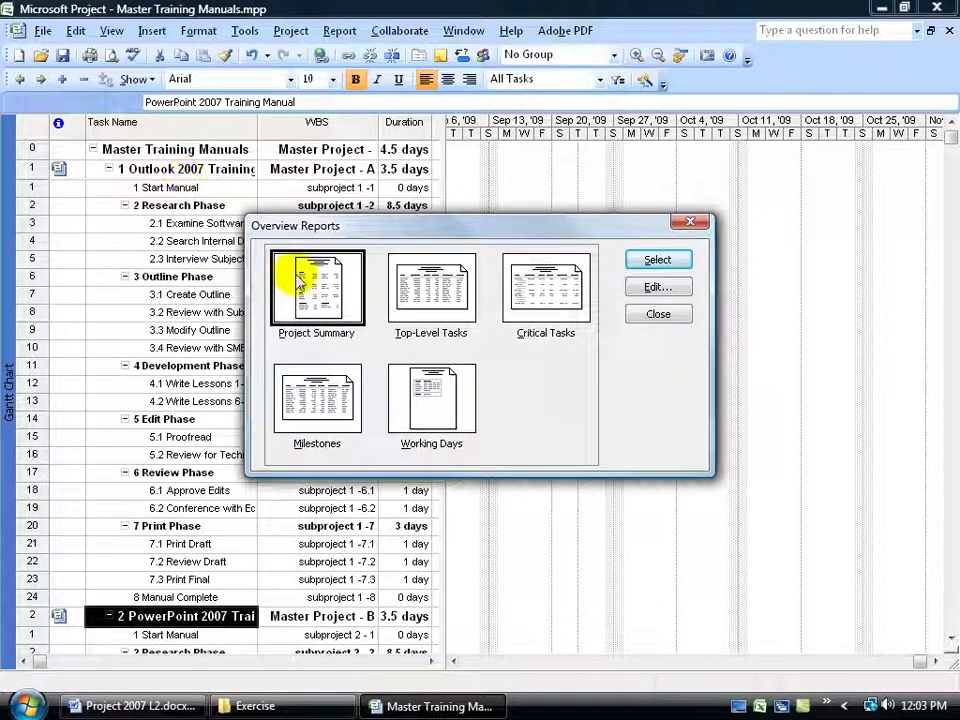
pyautogui.doubleClick(301, 280)
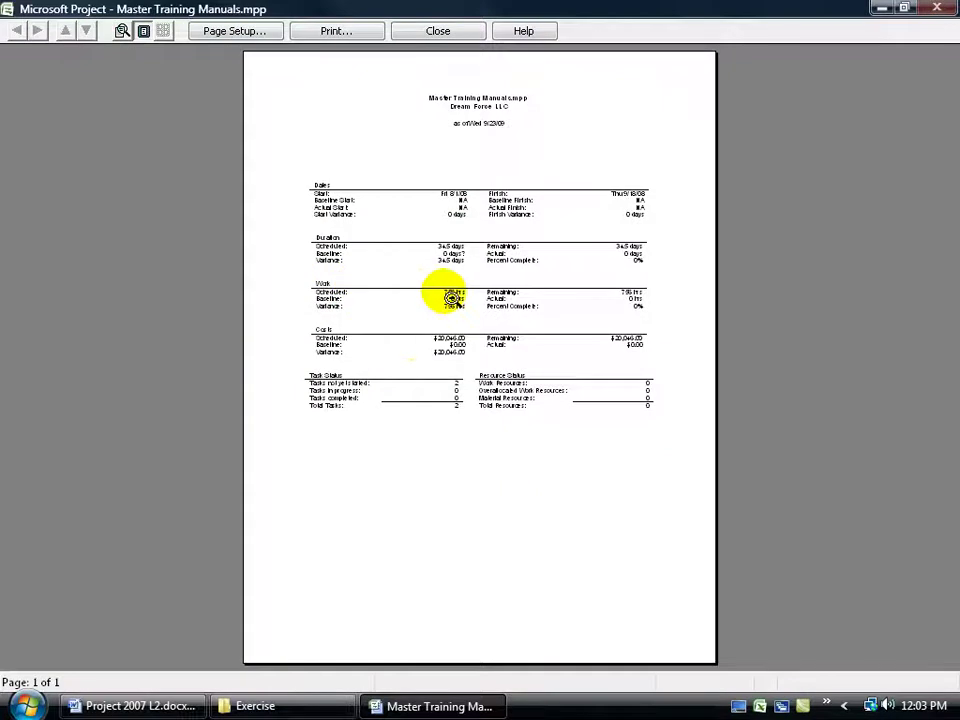
pyautogui.click(441, 293)
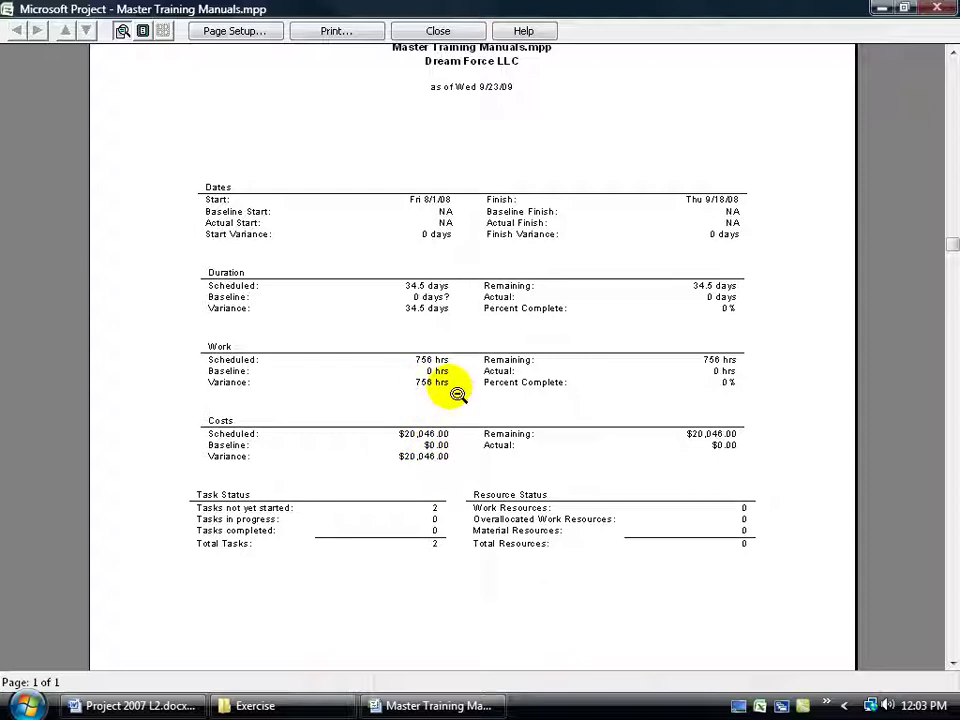
pyautogui.click(438, 31)
pyautogui.click(655, 300)
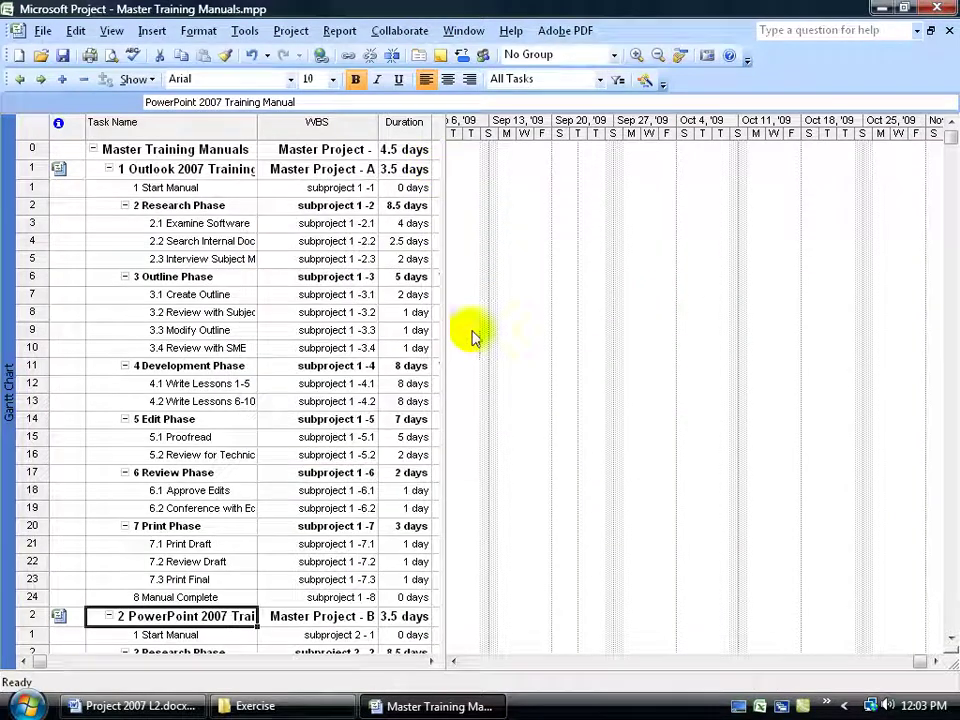
# - Open the timescale Zoom settings and select Entire project
pyautogui.rightClick(540, 128)
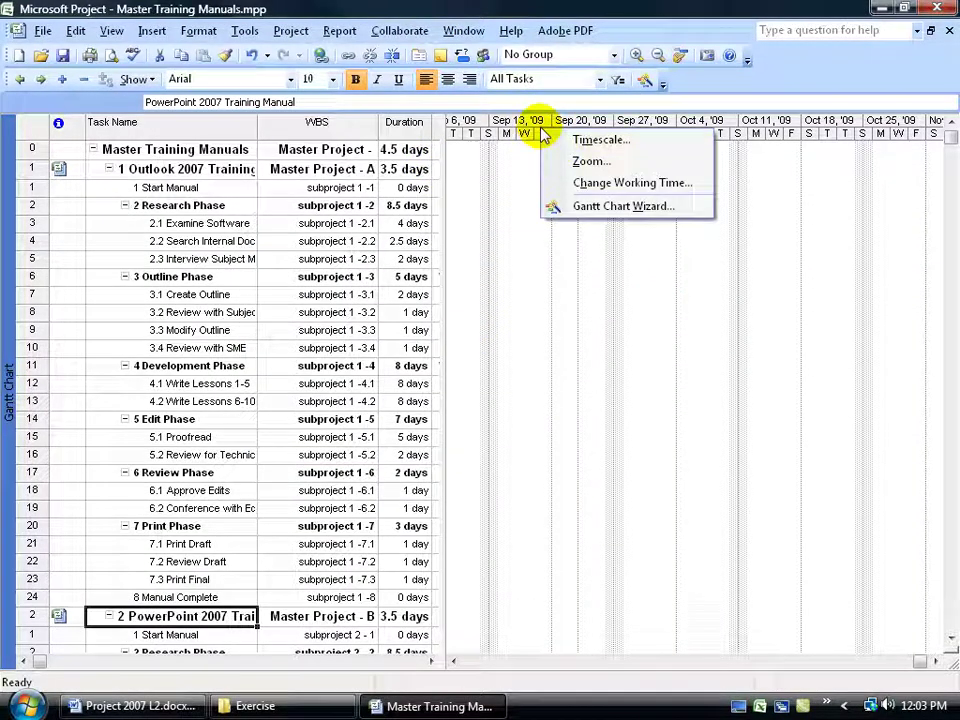
pyautogui.click(588, 161)
pyautogui.click(410, 379)
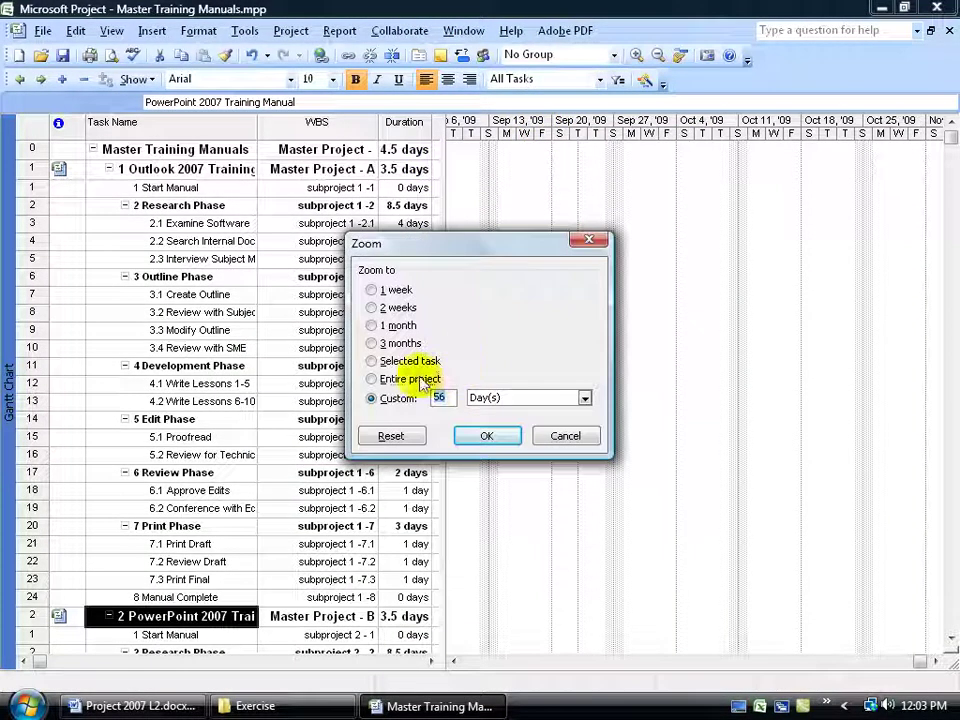
# - Apply the entire-project zoom, then link Manual Complete to the second subproject's Start Manual
pyautogui.click(486, 435)
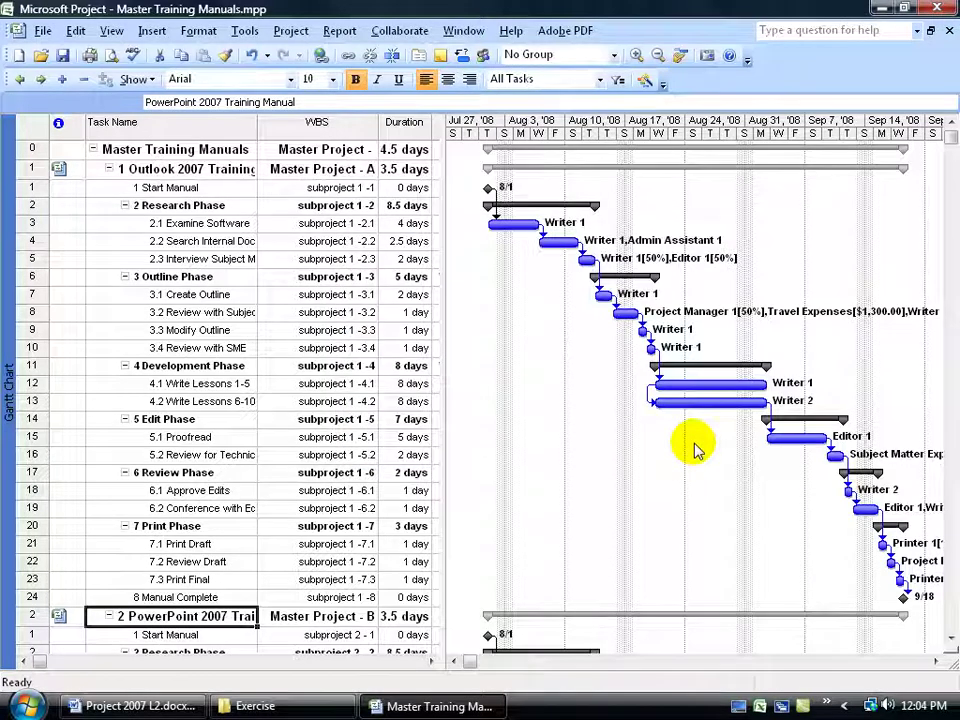
pyautogui.scroll(-4, 697, 450)
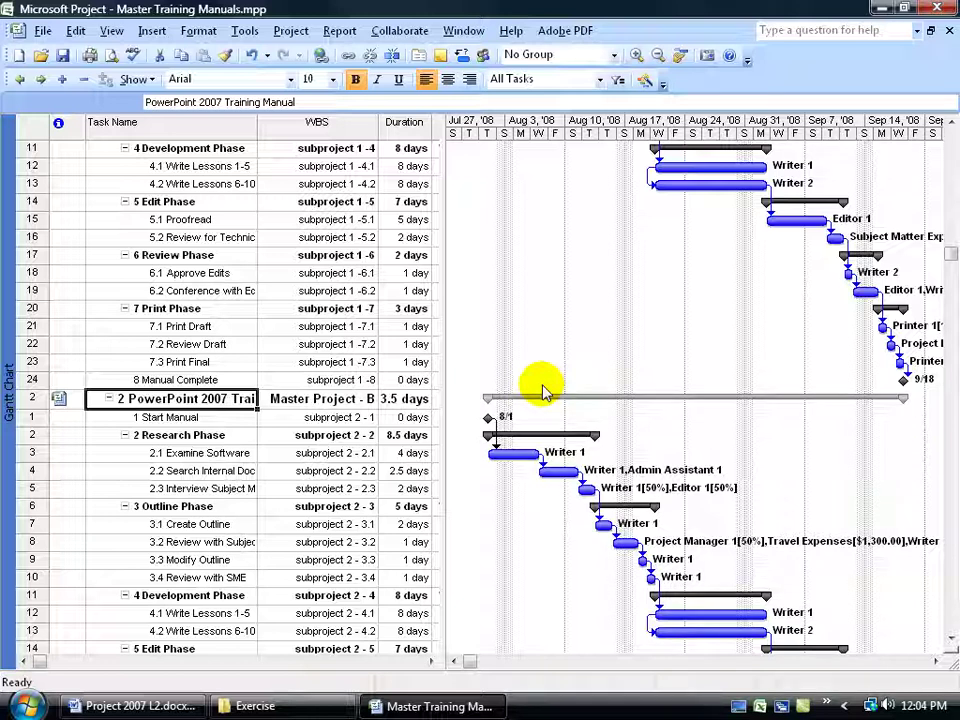
pyautogui.click(212, 381)
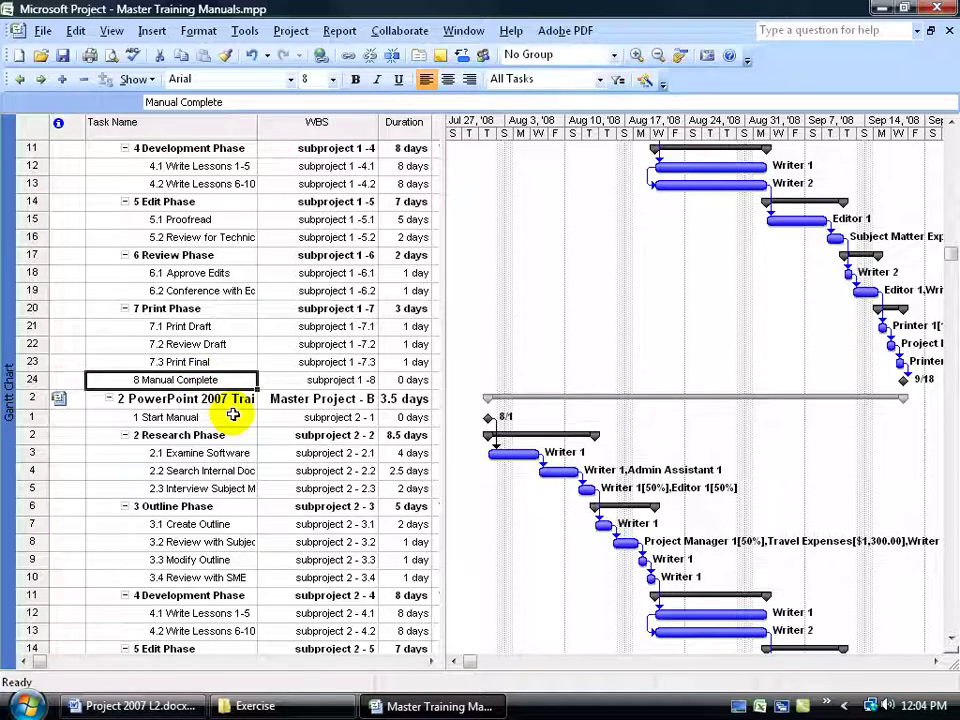
pyautogui.keyDown('ctrl'); pyautogui.click(212, 418); pyautogui.keyUp('ctrl')
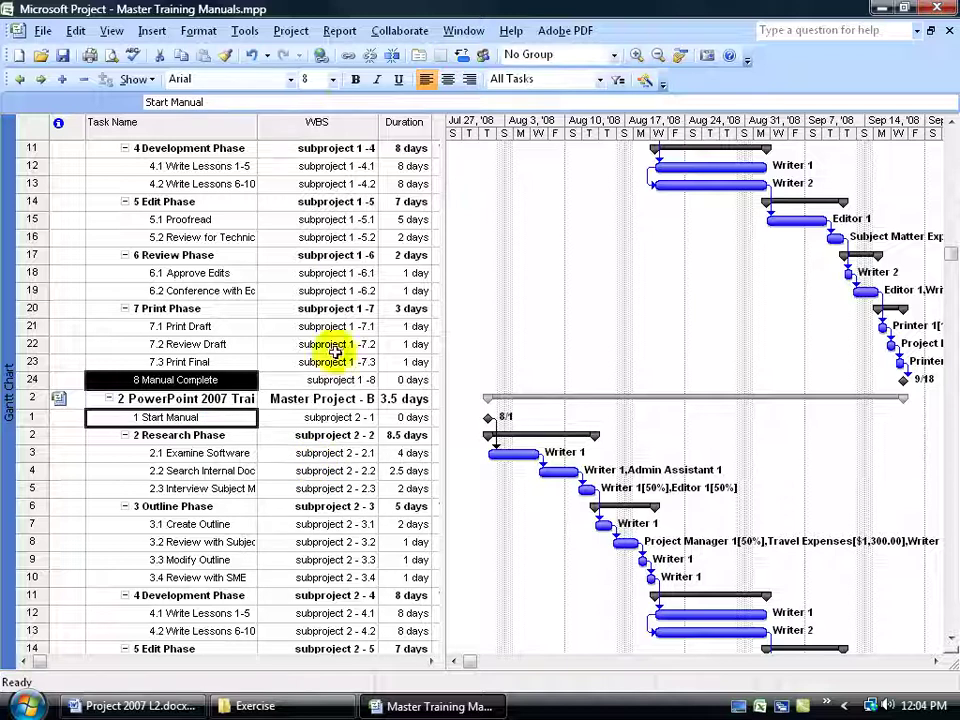
pyautogui.click(347, 56)
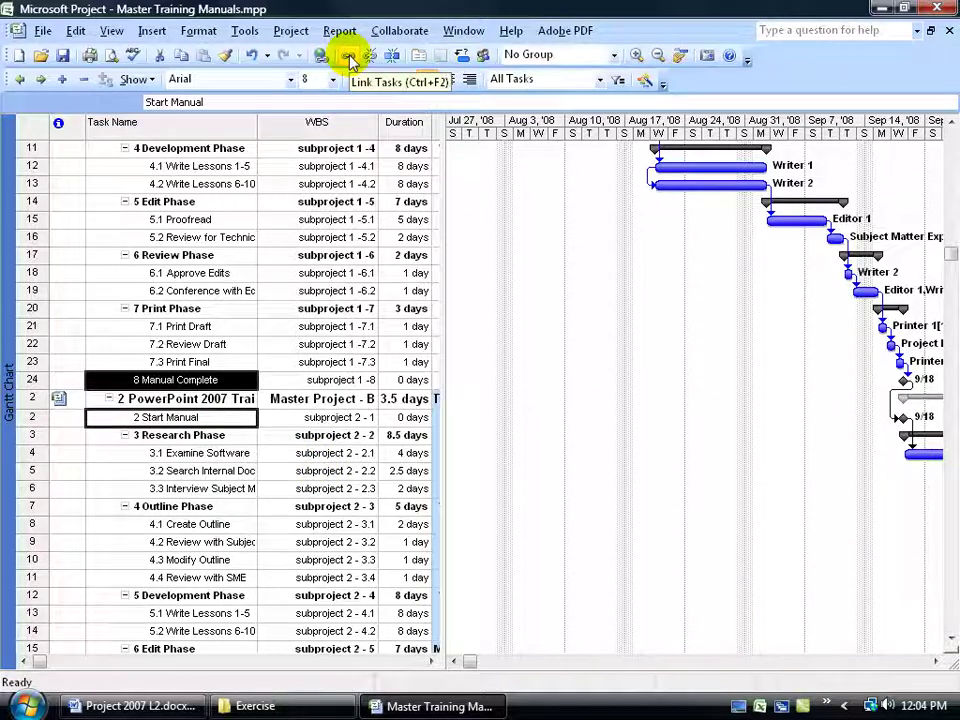
pyautogui.click(936, 661)
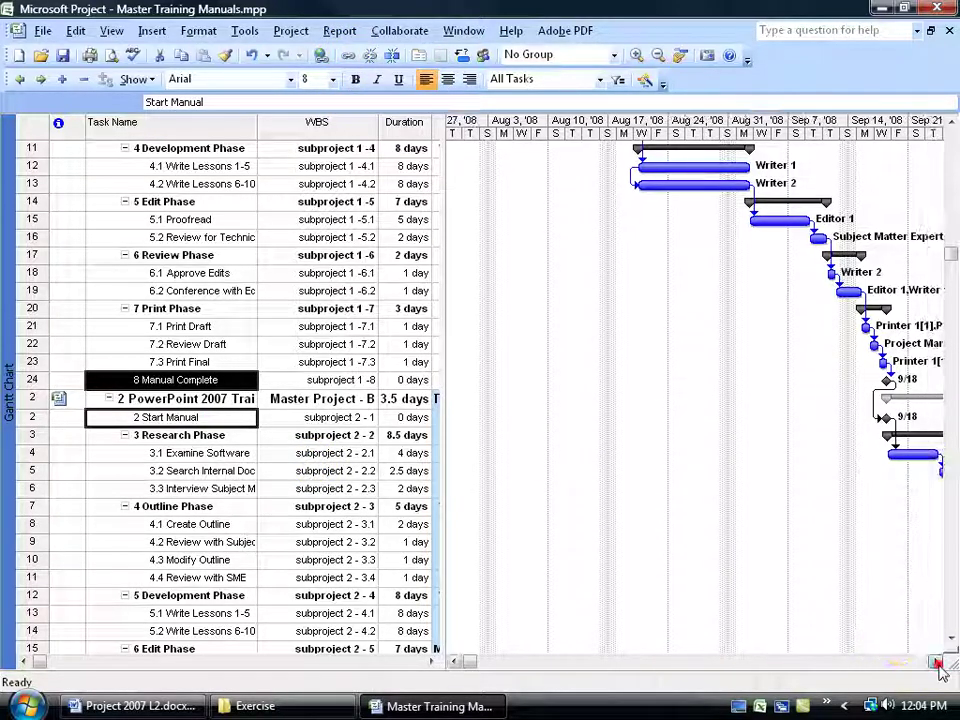
pyautogui.click(936, 661)
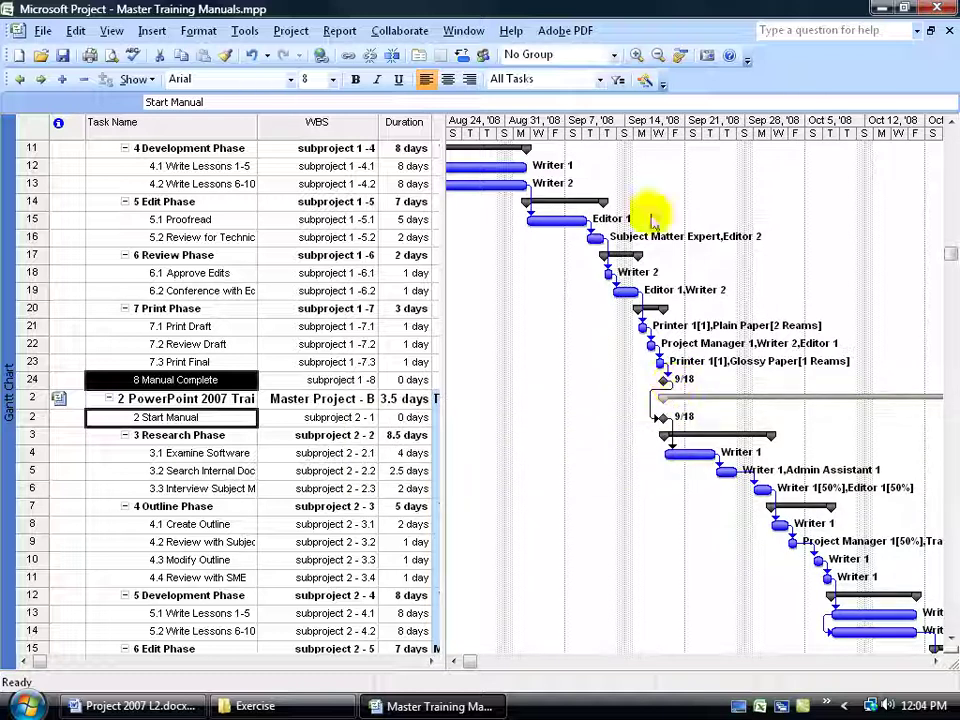
# - Re-zoom the Gantt timescale to Entire project to show the linked schedule
pyautogui.rightClick(634, 130)
pyautogui.click(680, 160)
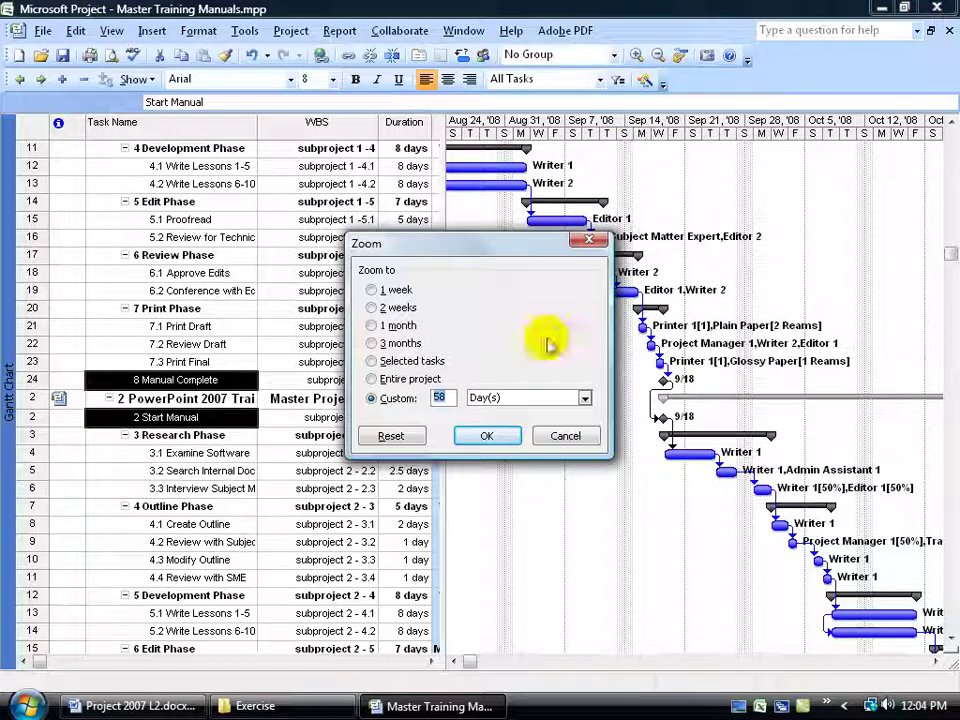
pyautogui.click(394, 379)
pyautogui.click(481, 439)
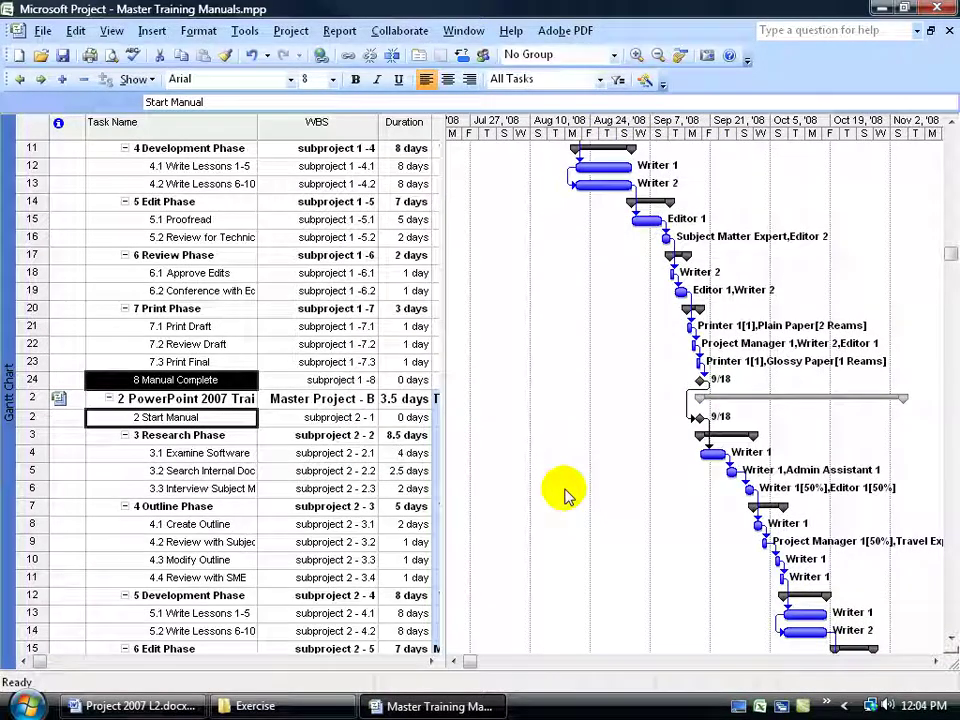
pyautogui.scroll(3, 563, 493)
pyautogui.scroll(-4, 563, 493)
pyautogui.scroll(-1, 563, 493)
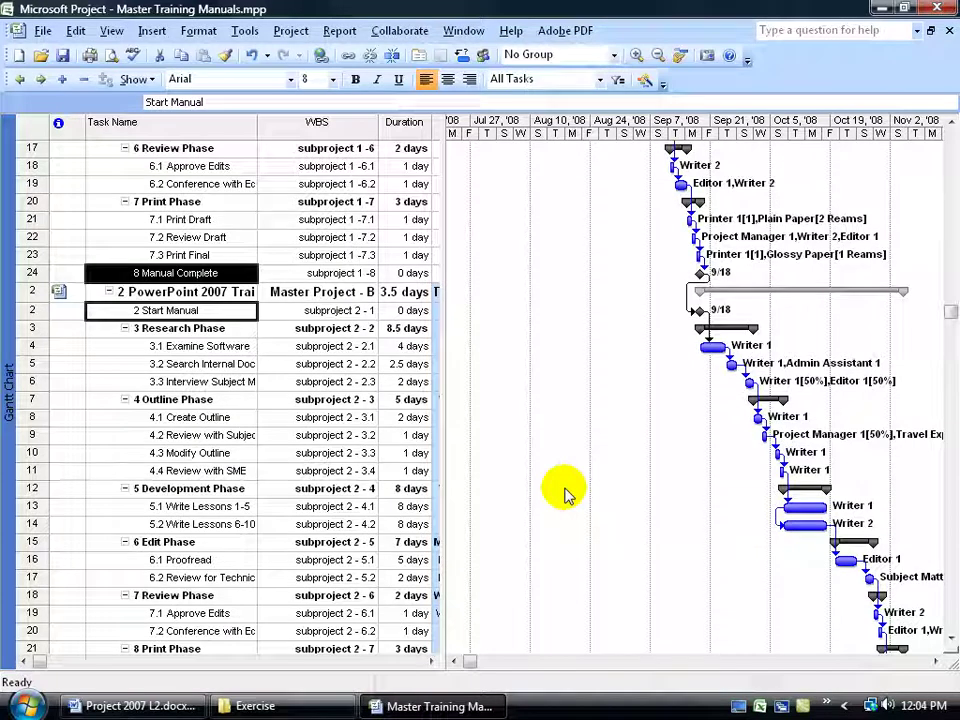
# - Save the master and all subprojects with Yes to All, then open and close PowerPoint 2007 Training Manual.mpp
pyautogui.click(62, 55)
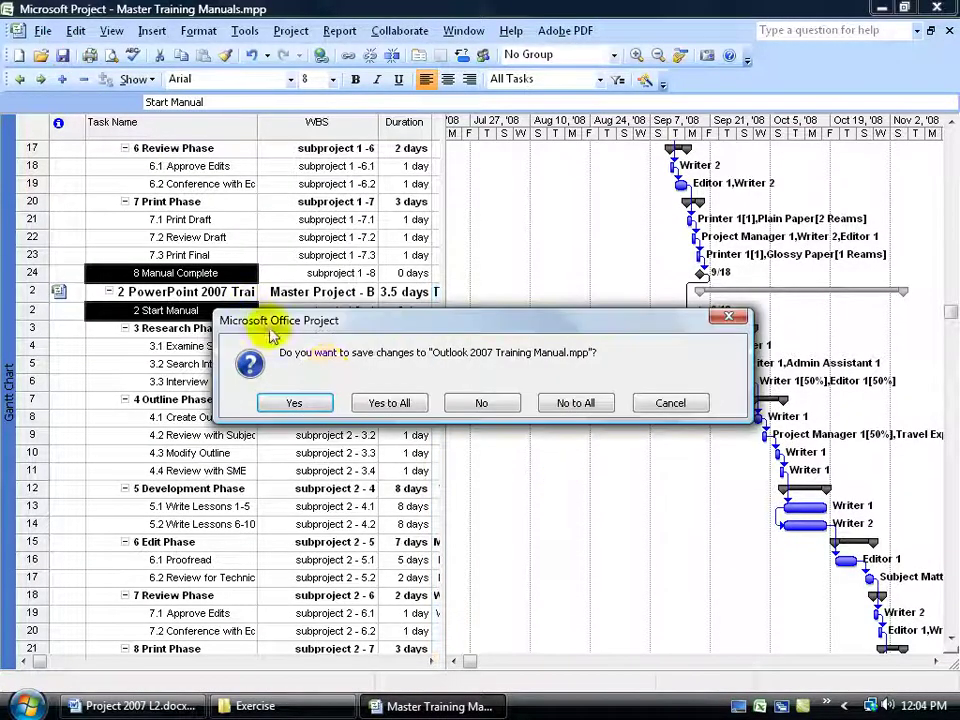
pyautogui.click(398, 403)
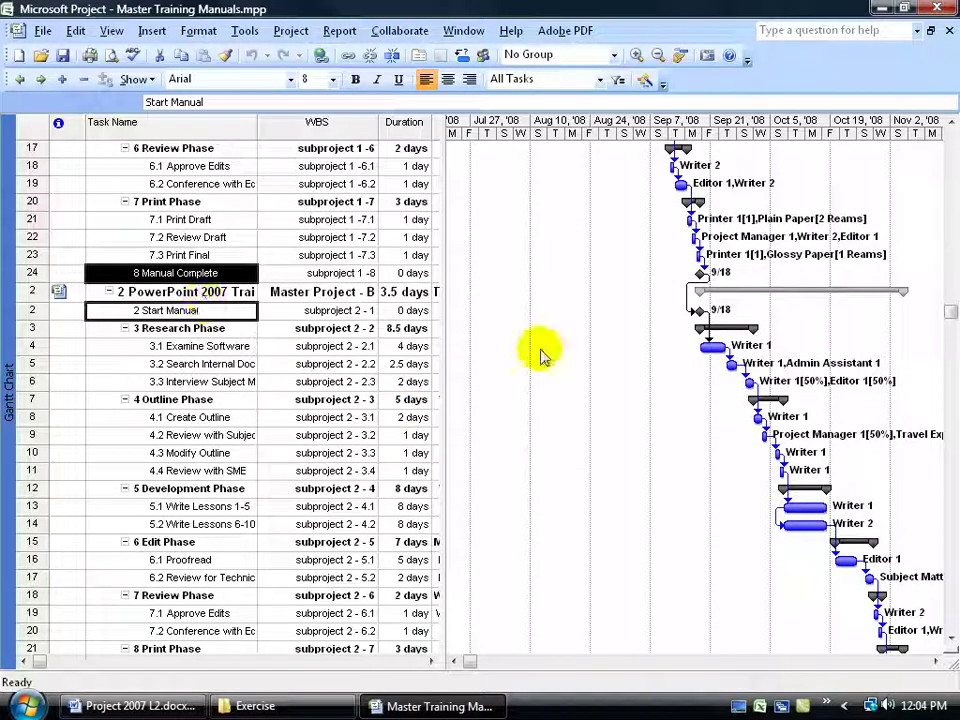
pyautogui.moveTo(713, 330)
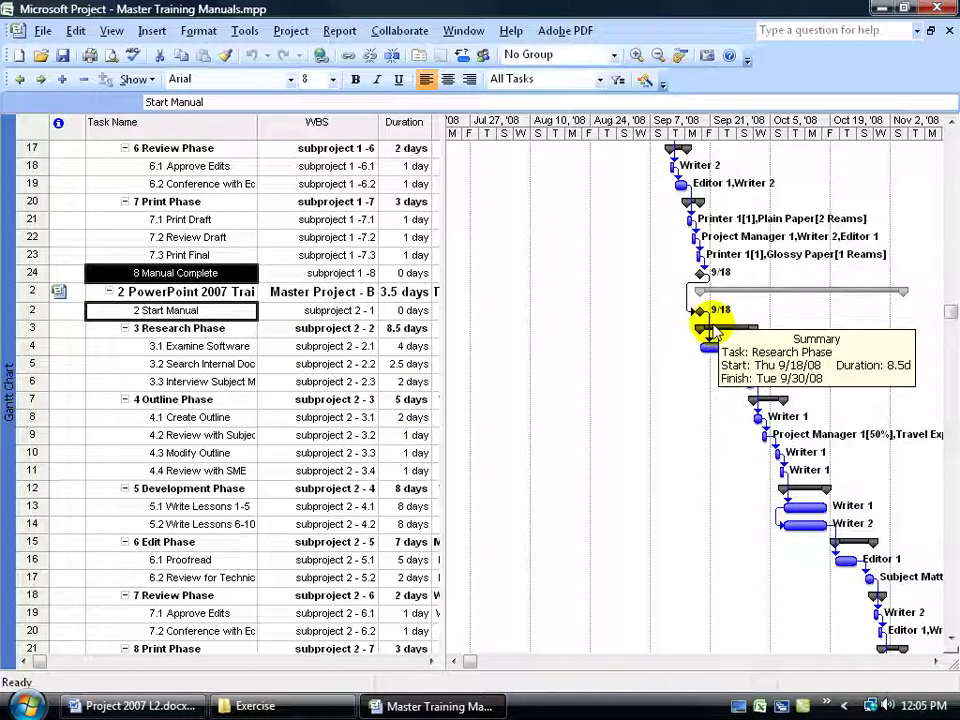
pyautogui.click(40, 55)
pyautogui.doubleClick(298, 322)
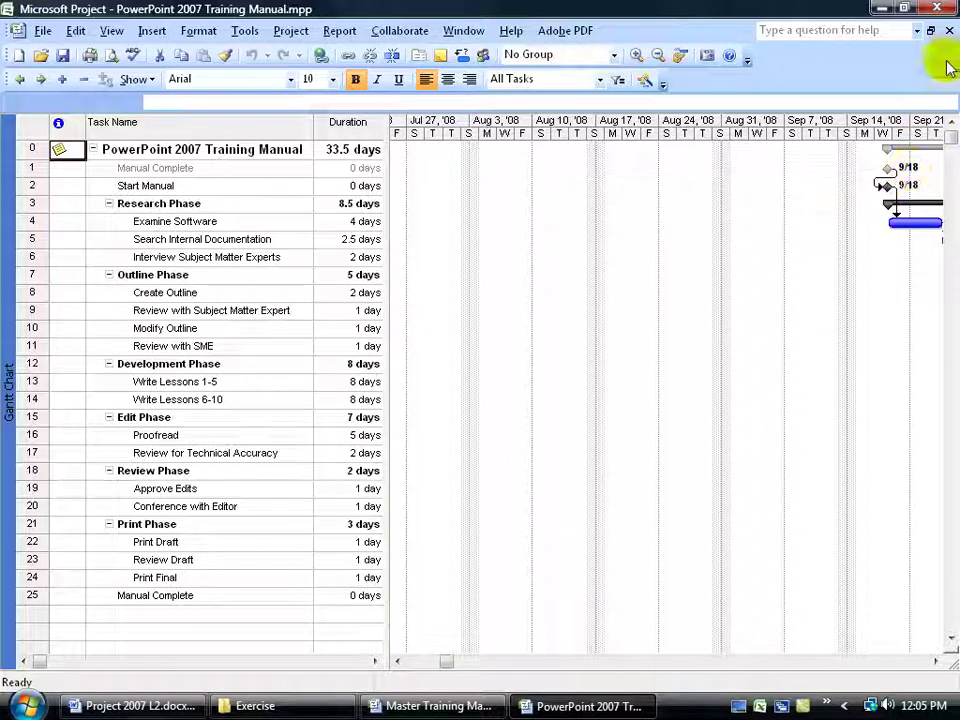
pyautogui.click(949, 30)
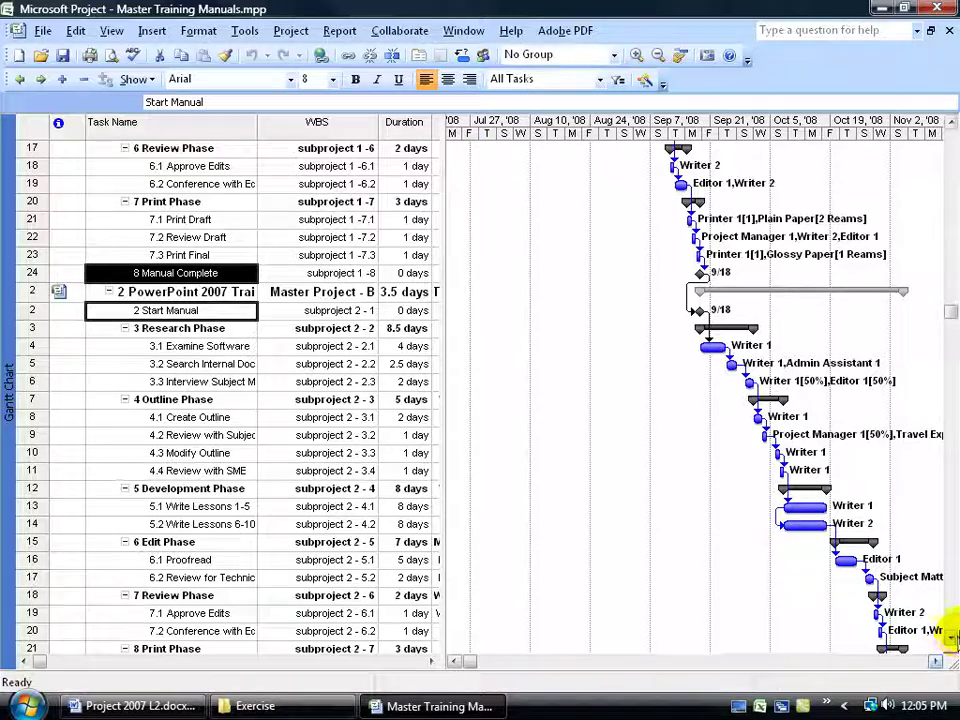
pyautogui.click(950, 641)
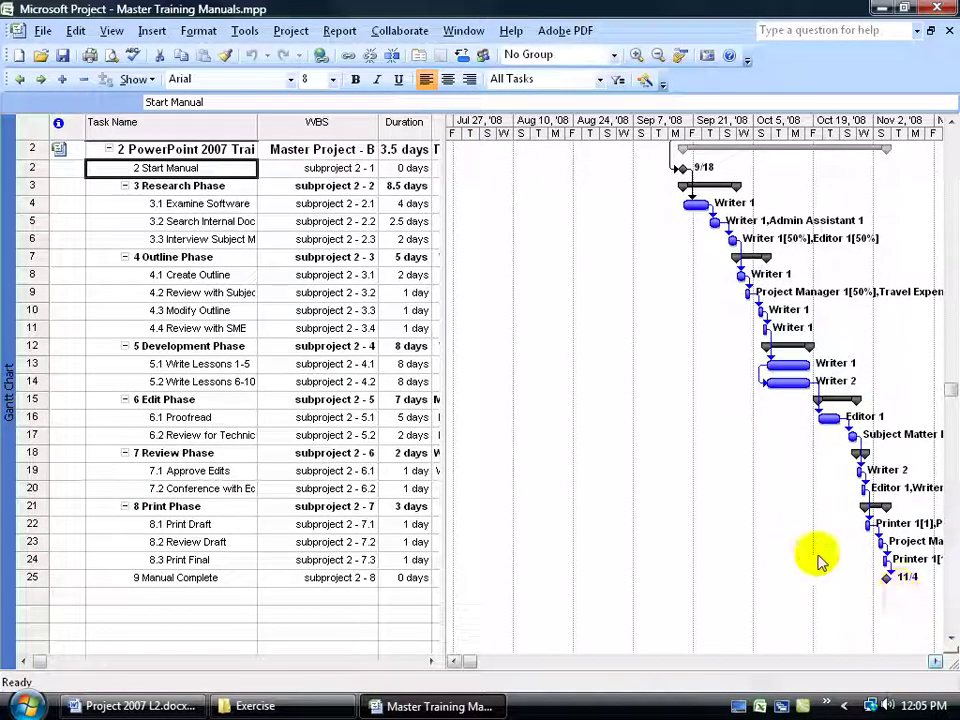
pyautogui.click(337, 30)
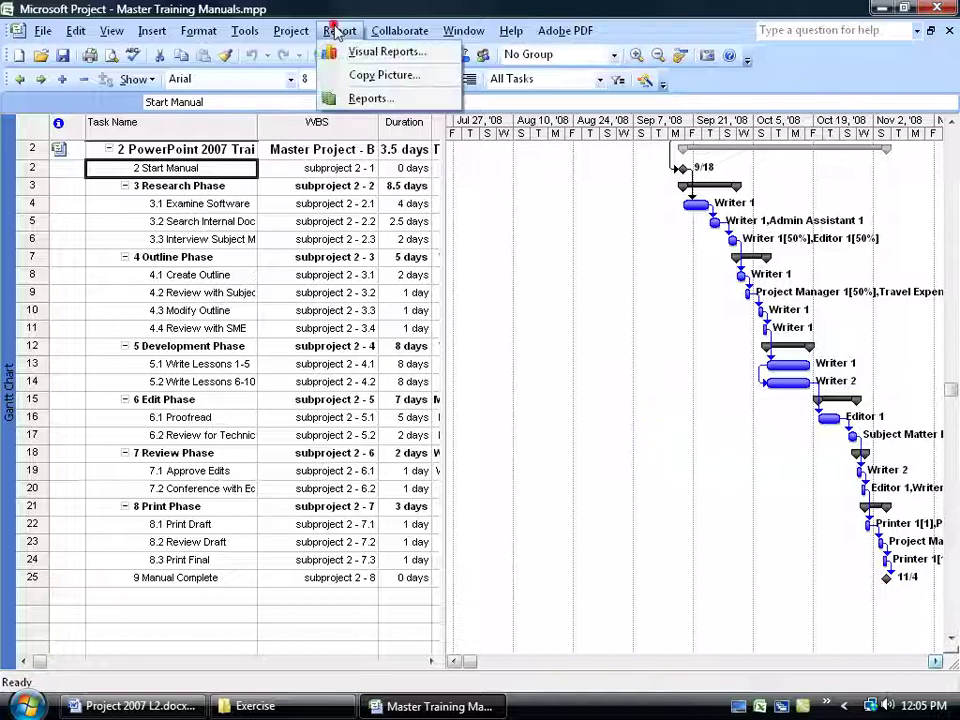
pyautogui.click(340, 97)
pyautogui.doubleClick(320, 300)
pyautogui.doubleClick(327, 296)
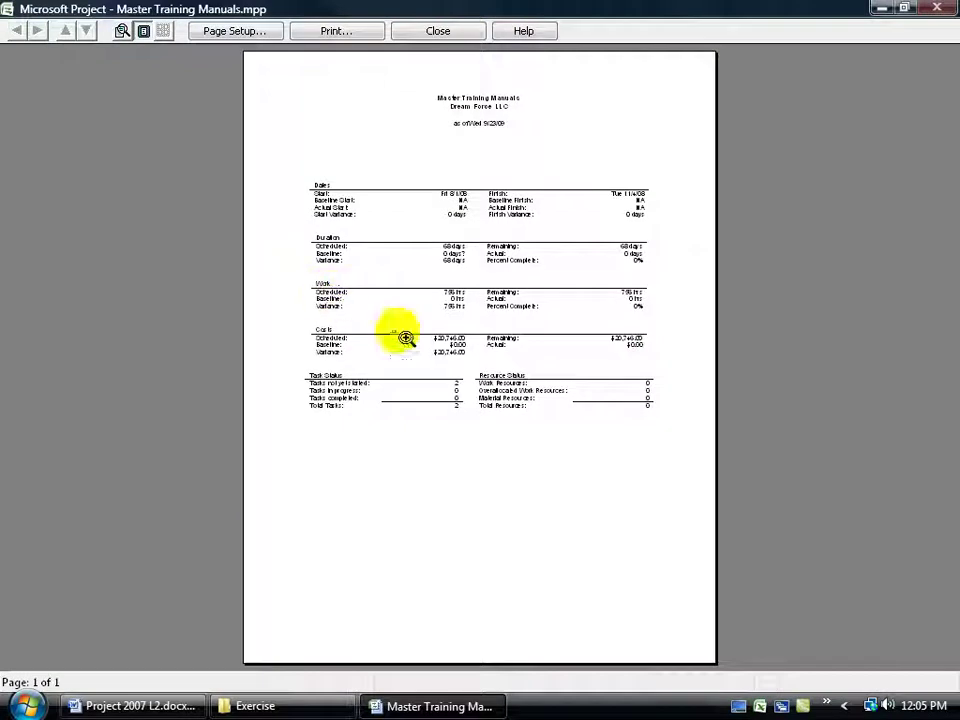
pyautogui.click(523, 327)
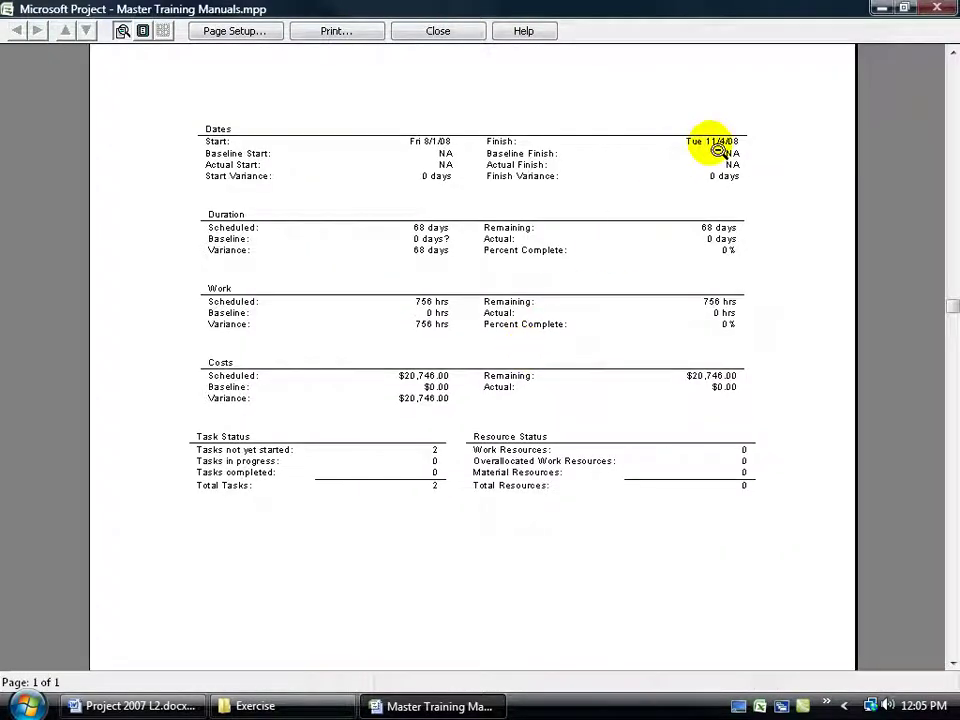
pyautogui.click(452, 33)
pyautogui.click(656, 302)
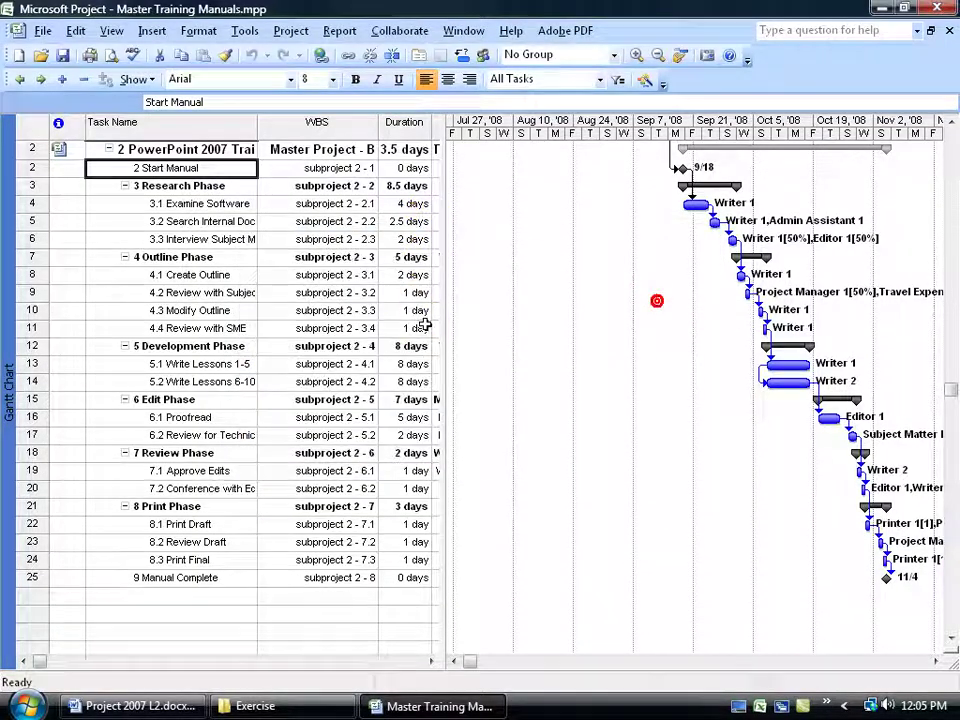
# - Insert a Project field column before WBS, showing each task's source subproject
pyautogui.click(328, 310)
pyautogui.scroll(-1, 313, 431)
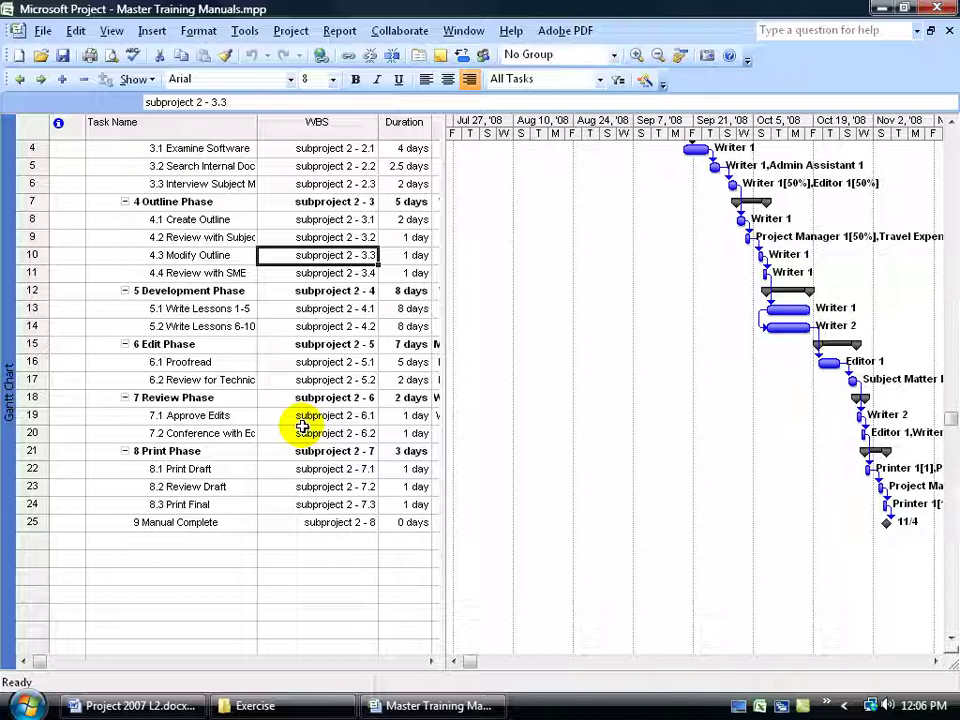
pyautogui.rightClick(343, 124)
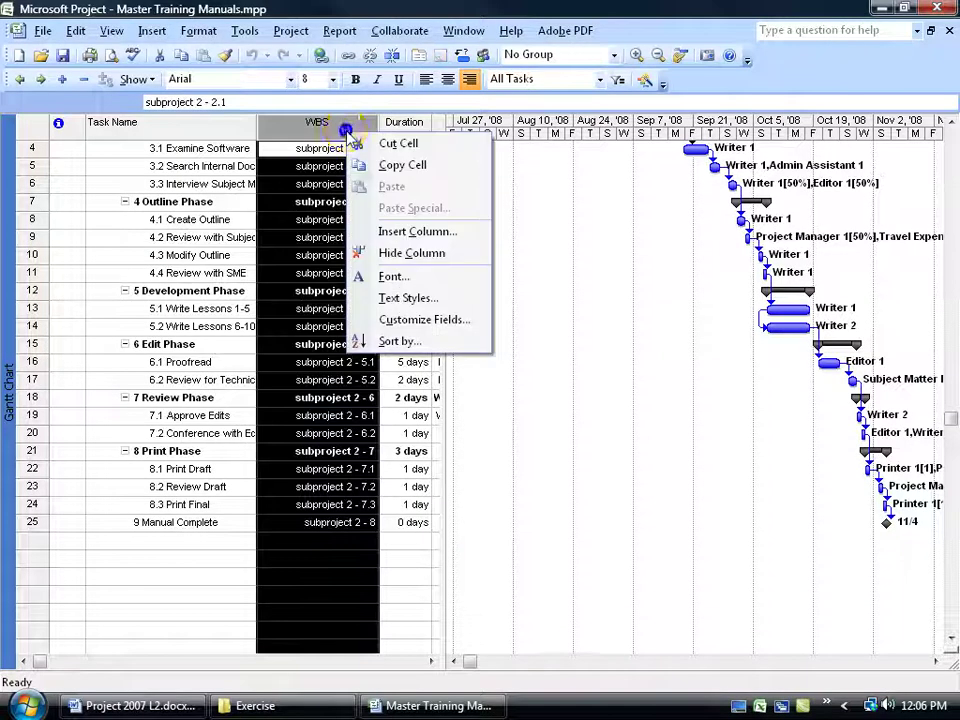
pyautogui.click(390, 231)
pyautogui.write('ph')
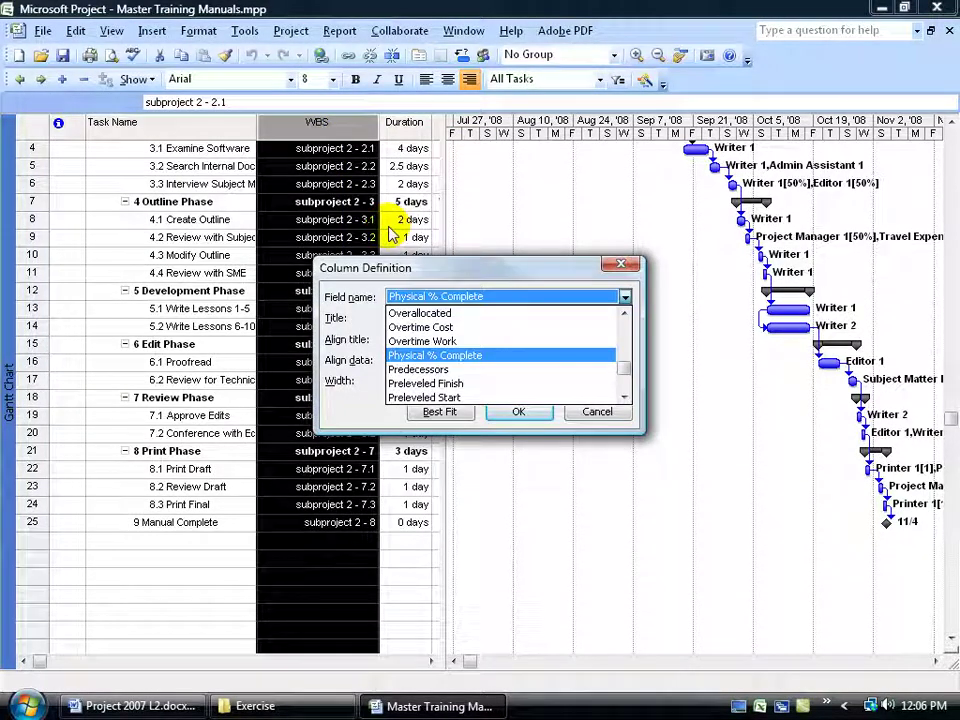
pyautogui.click(622, 397)
pyautogui.click(622, 397)
pyautogui.click(622, 397)
pyautogui.click(489, 368)
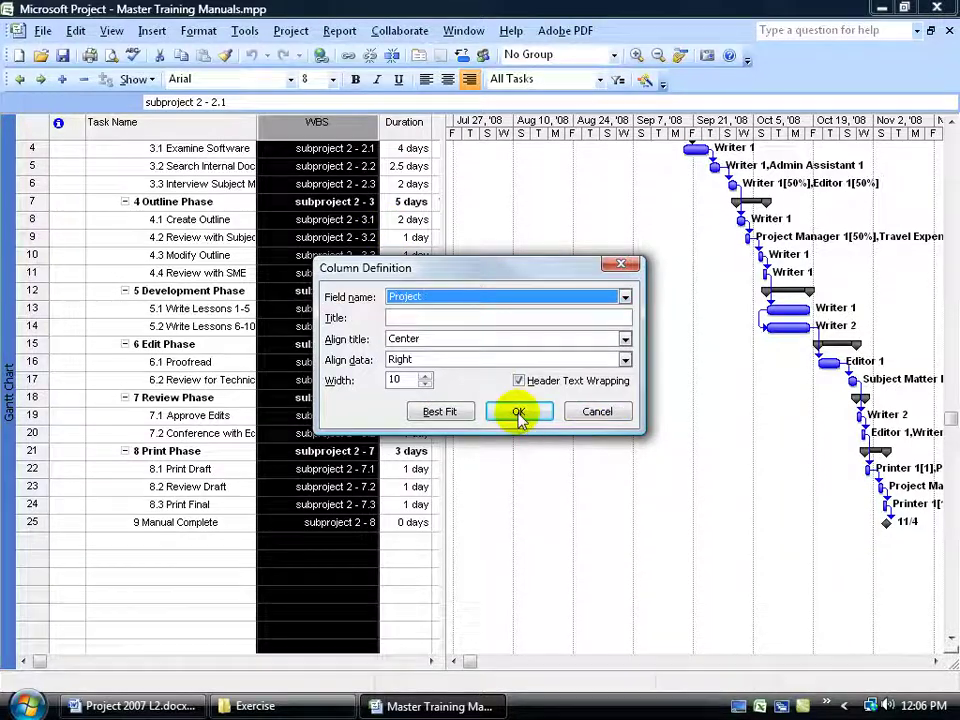
pyautogui.click(520, 411)
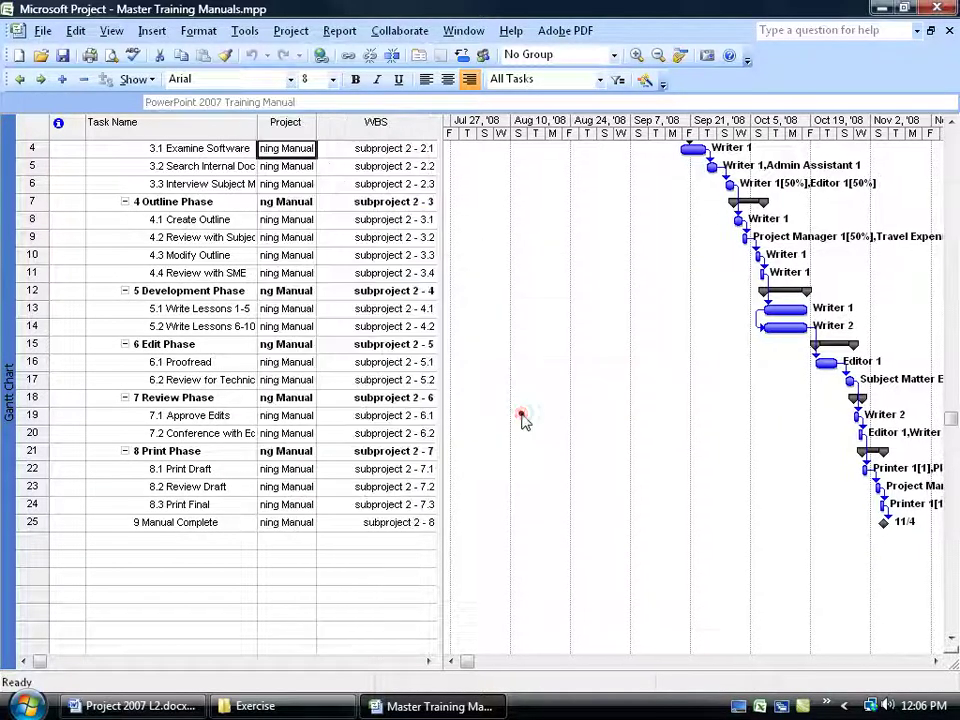
# - Best-fit the Project column and drag the table divider right to show WBS, Duration and Start
pyautogui.doubleClick(315, 126)
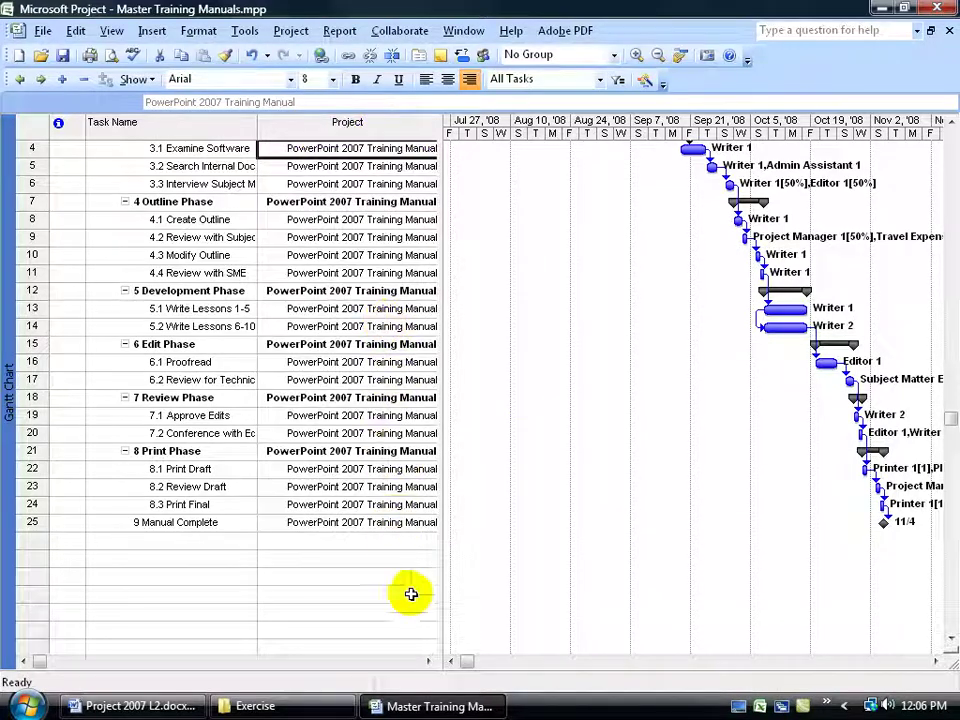
pyautogui.click(428, 661)
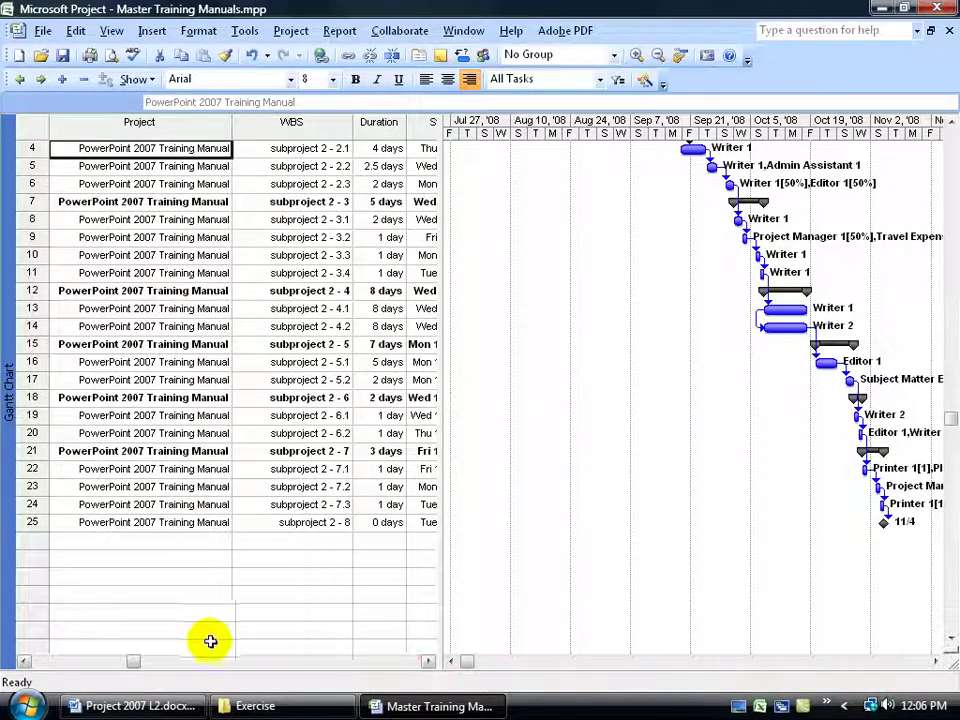
pyautogui.moveTo(441, 515); pyautogui.dragTo(632, 482)
pyautogui.click(27, 663)
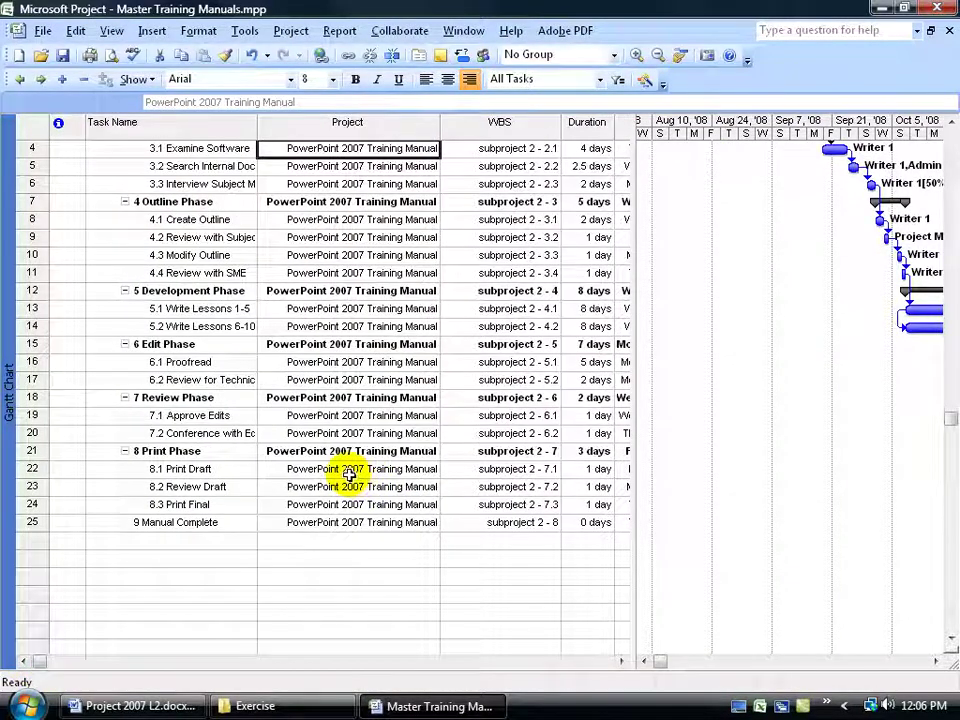
# - Narrow the Project column so names clip to '…2007 Training Manual' with Start dates visible
pyautogui.click(196, 240)
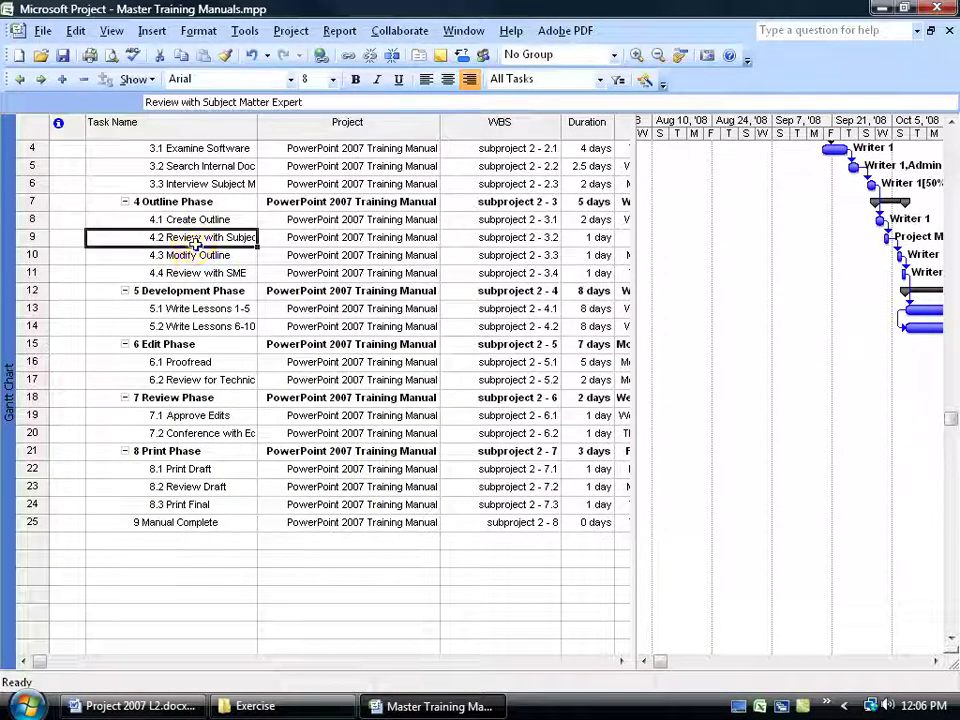
pyautogui.click(198, 257)
pyautogui.click(512, 254)
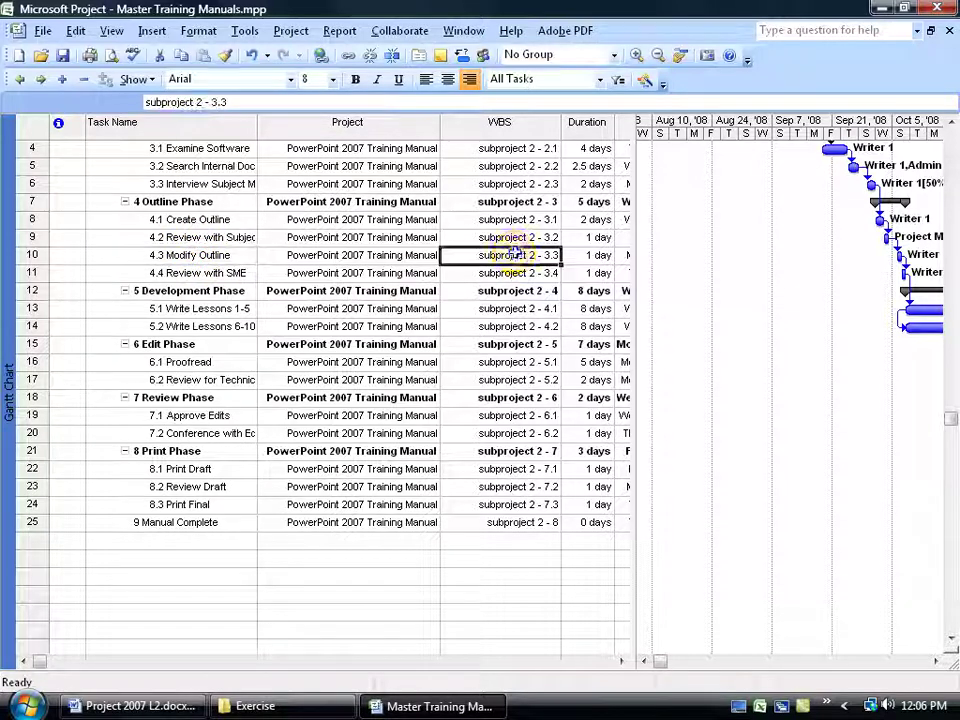
pyautogui.click(350, 257)
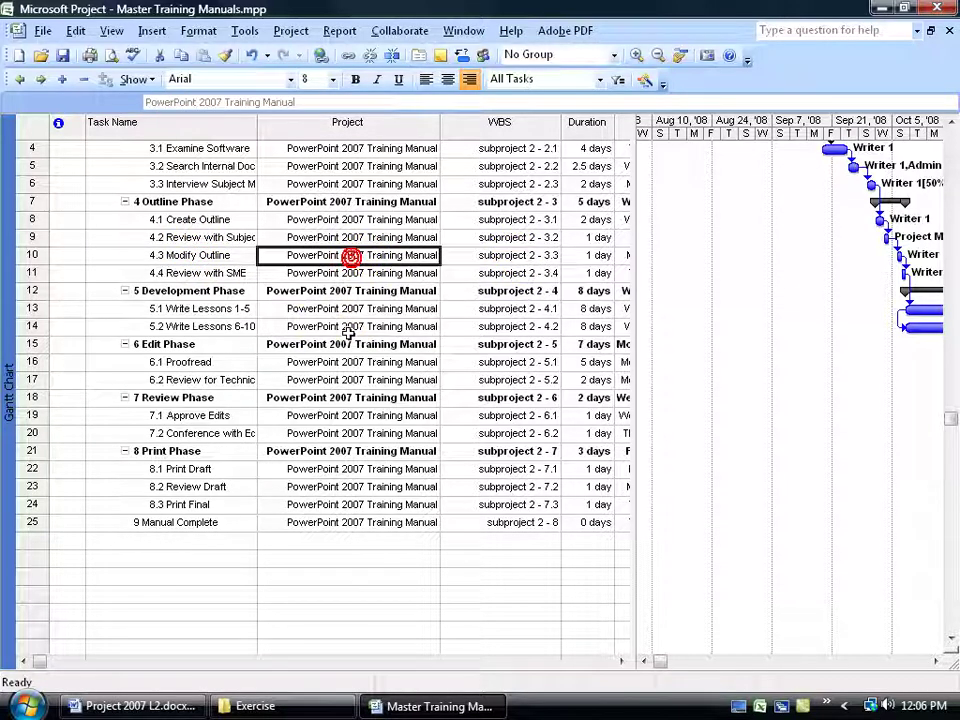
pyautogui.moveTo(443, 130); pyautogui.dragTo(374, 134)
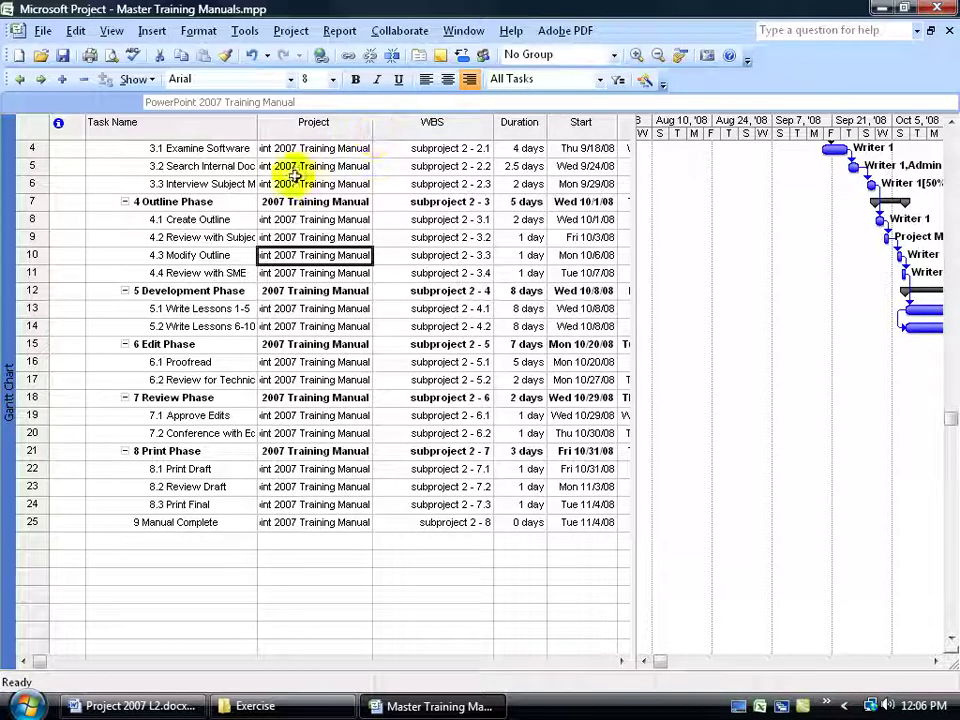
pyautogui.click(270, 521)
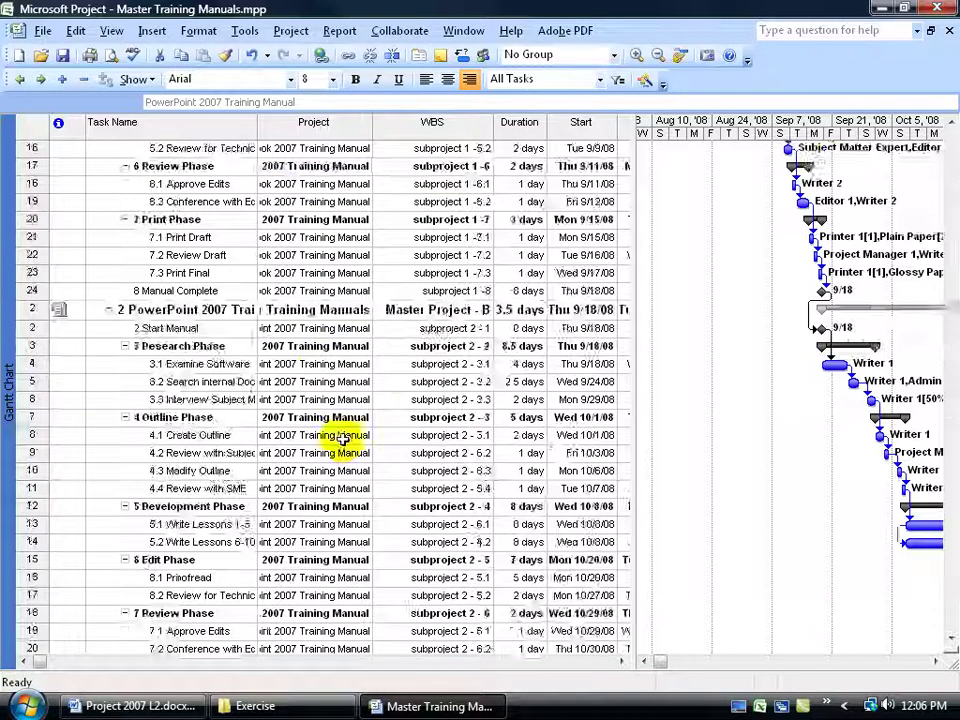
# - Drag the Project column wider so names like 'Outlook 2007 Training Manual' read in full
pyautogui.scroll(5, 343, 437)
pyautogui.scroll(-1, 343, 428)
pyautogui.click(320, 272)
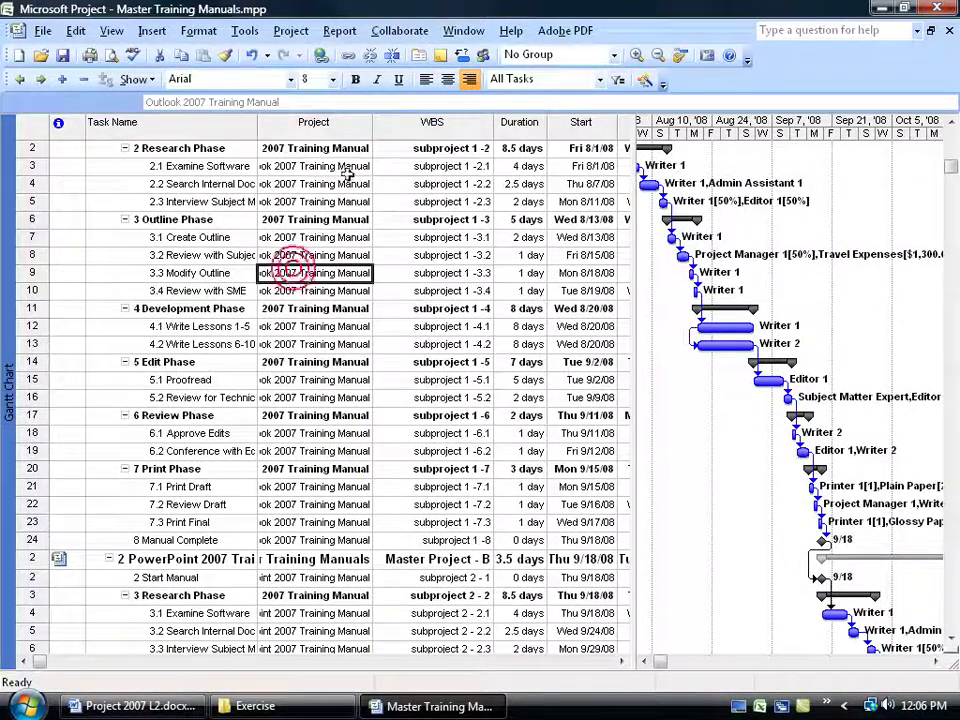
pyautogui.moveTo(369, 128); pyautogui.dragTo(412, 128)
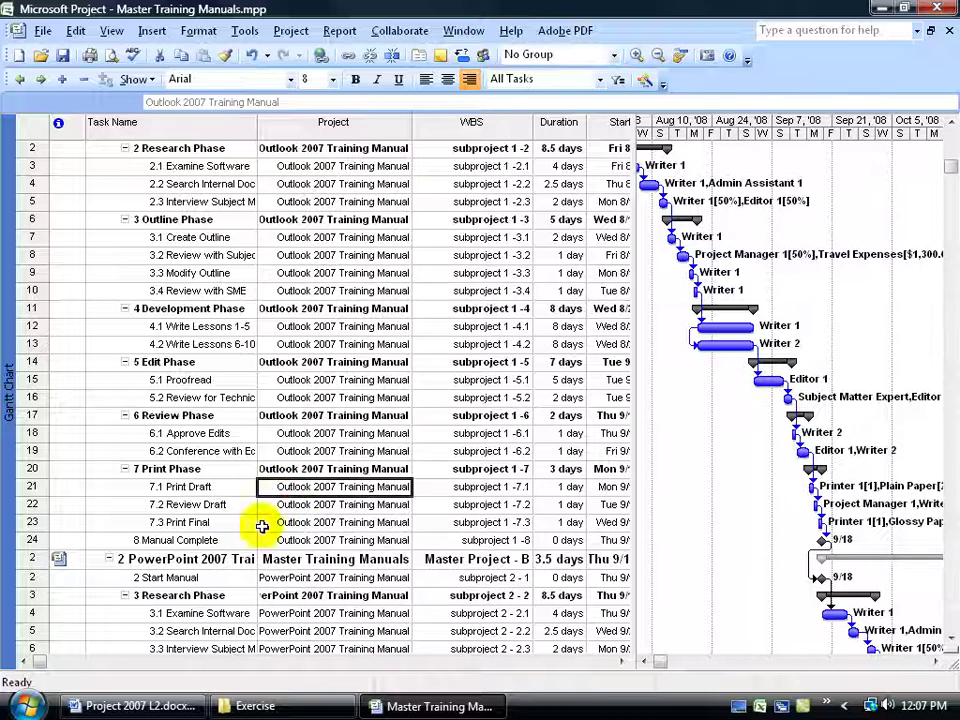
pyautogui.click(214, 487)
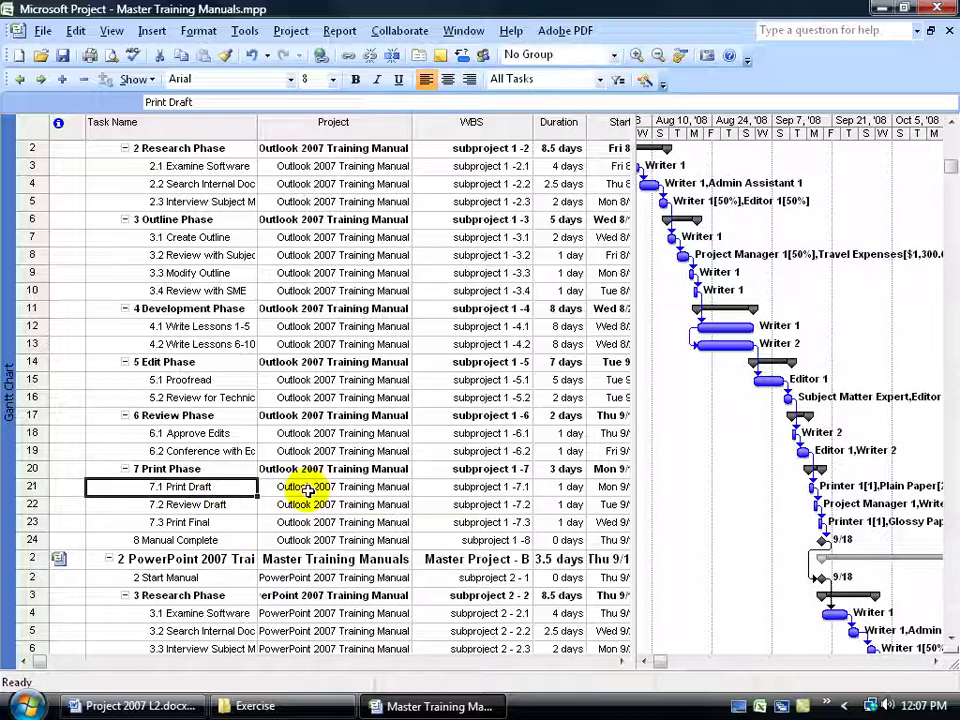